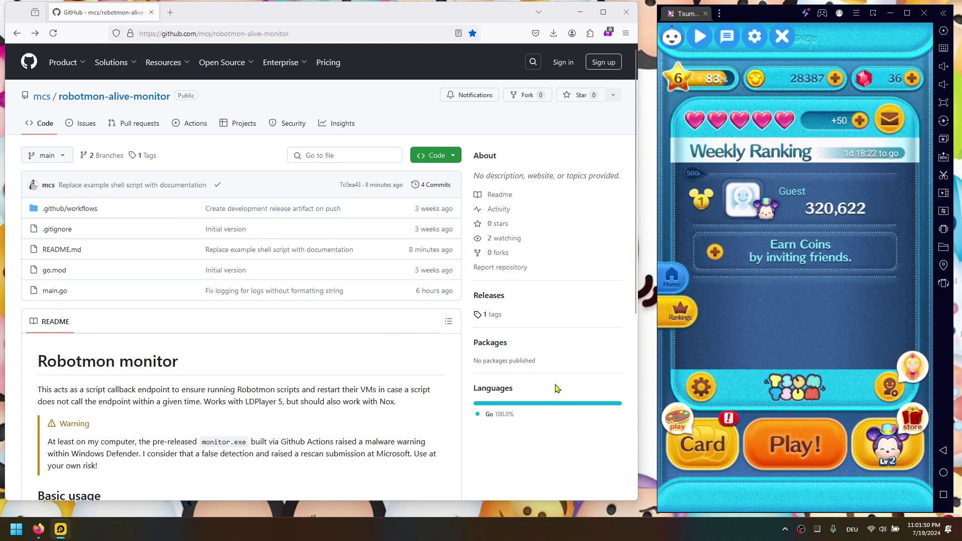
Download the monitor.exe asset from the repository's Latest development release.
click(489, 299)
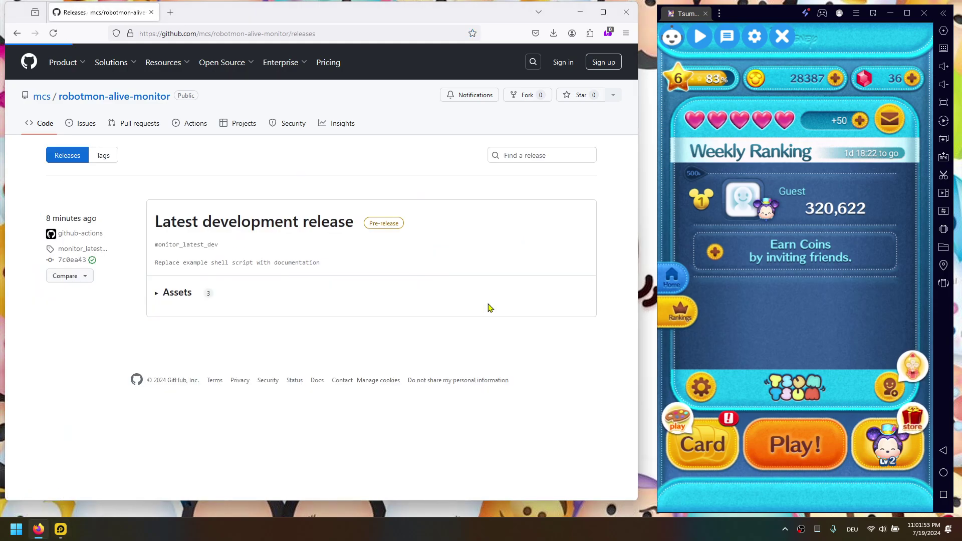
click(157, 292)
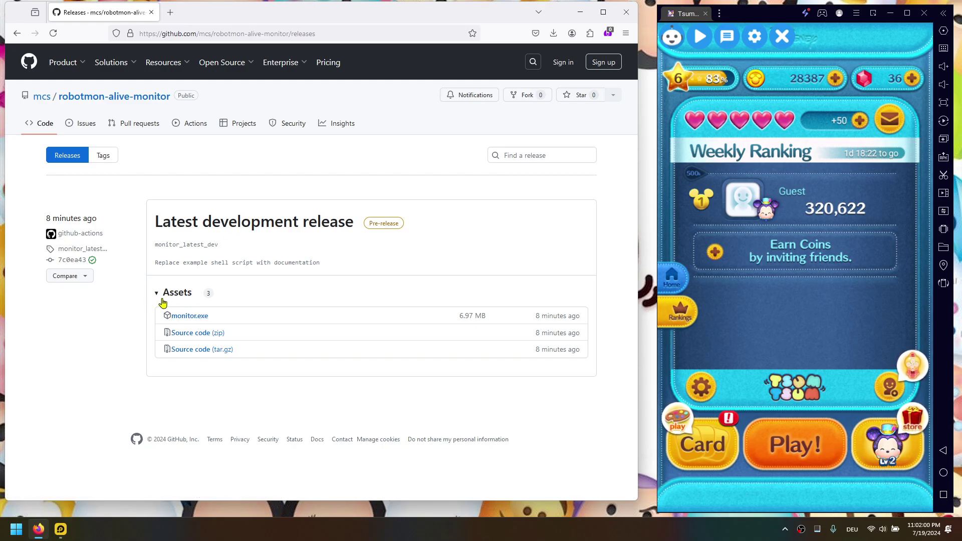
click(198, 317)
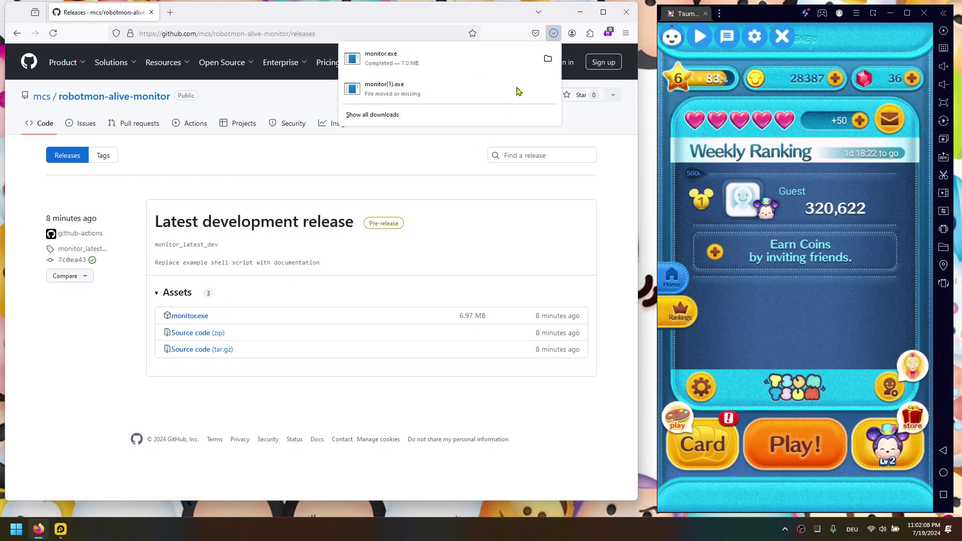
Show monitor.exe in the Downloads folder and take the browser back to the repository page.
click(548, 60)
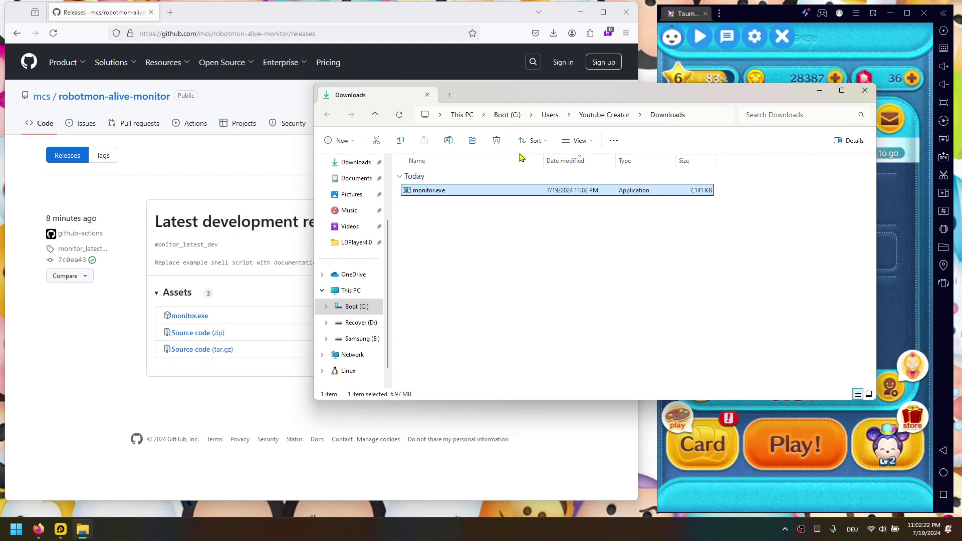
click(461, 213)
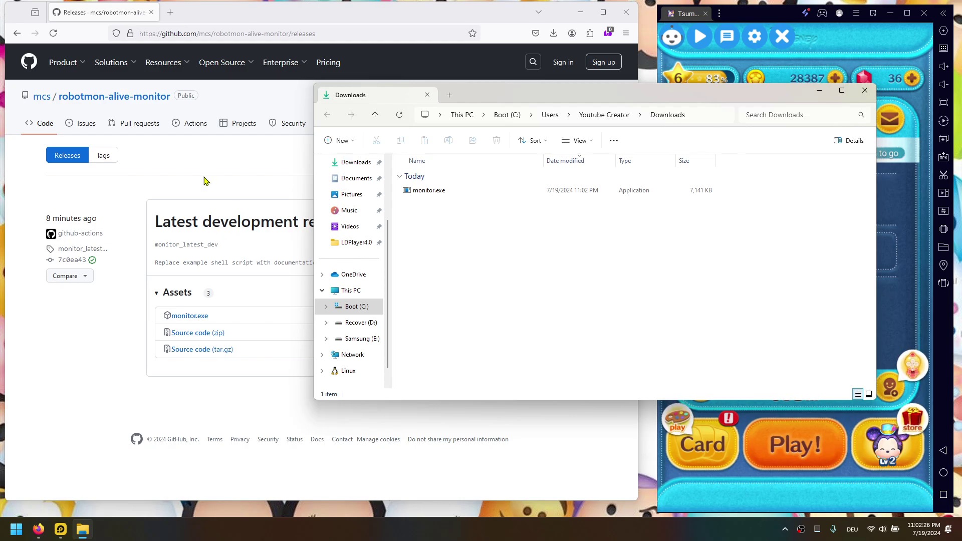
click(18, 33)
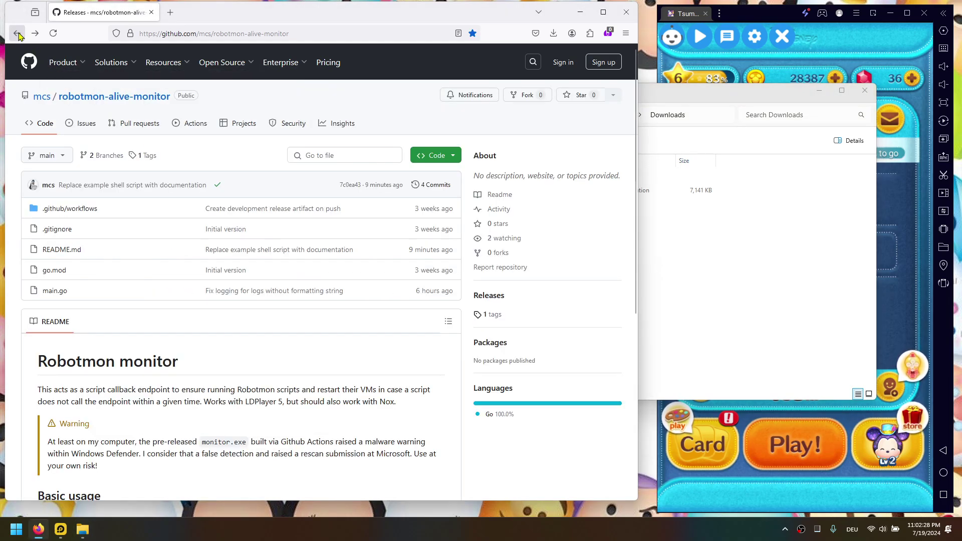
Scroll the README to its Basic usage section with the monitor.exe commands.
scroll(185, 272, down, 3)
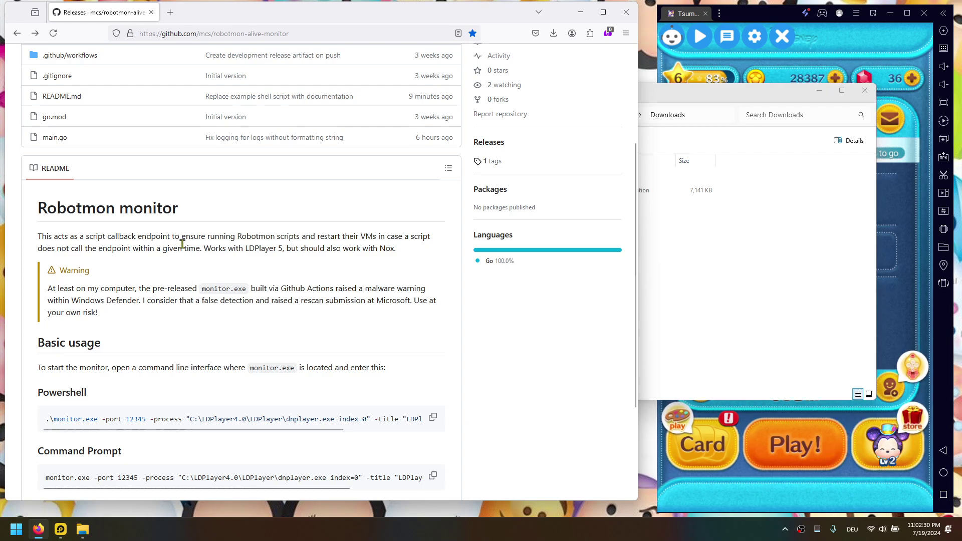
scroll(146, 238, down, 3)
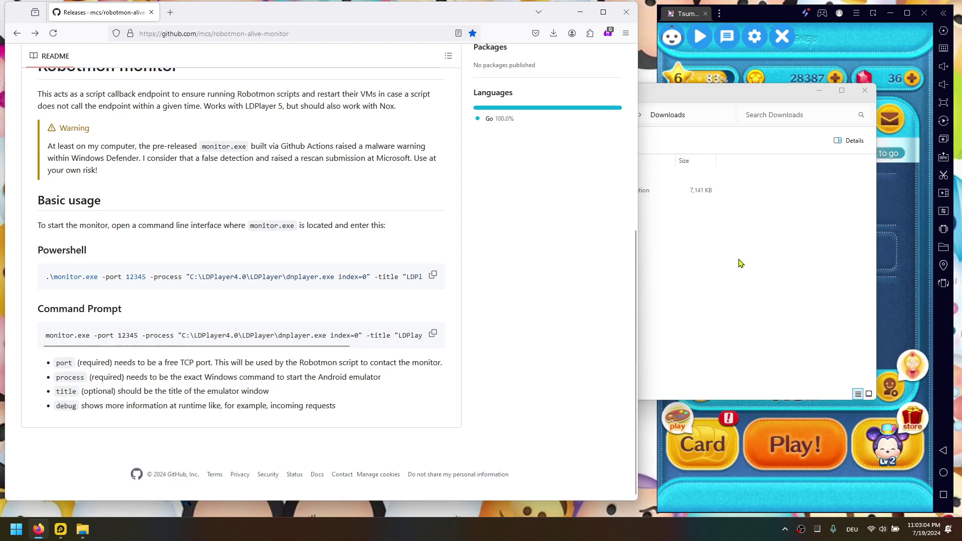
Open a PowerShell terminal in the Downloads folder, then close File Explorer.
click(721, 244)
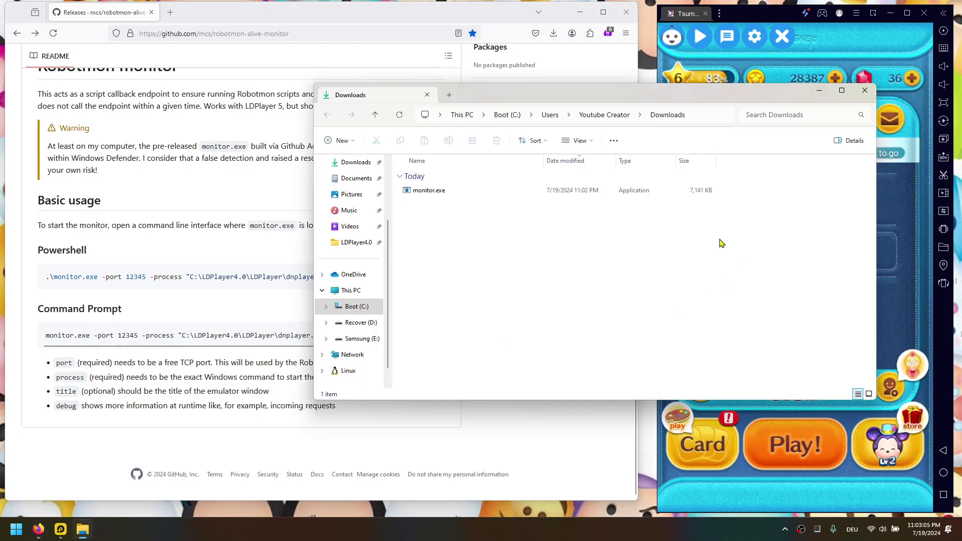
right_click(472, 231)
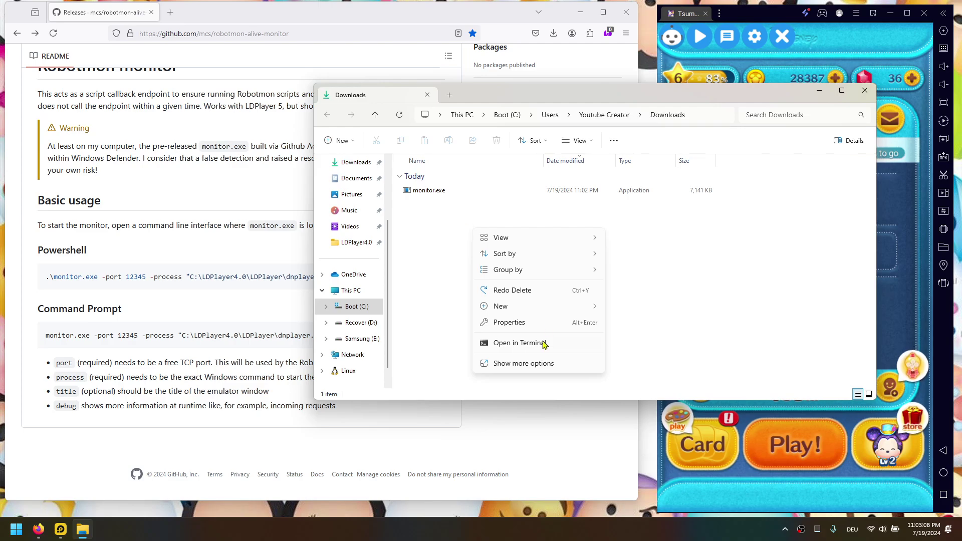
click(524, 344)
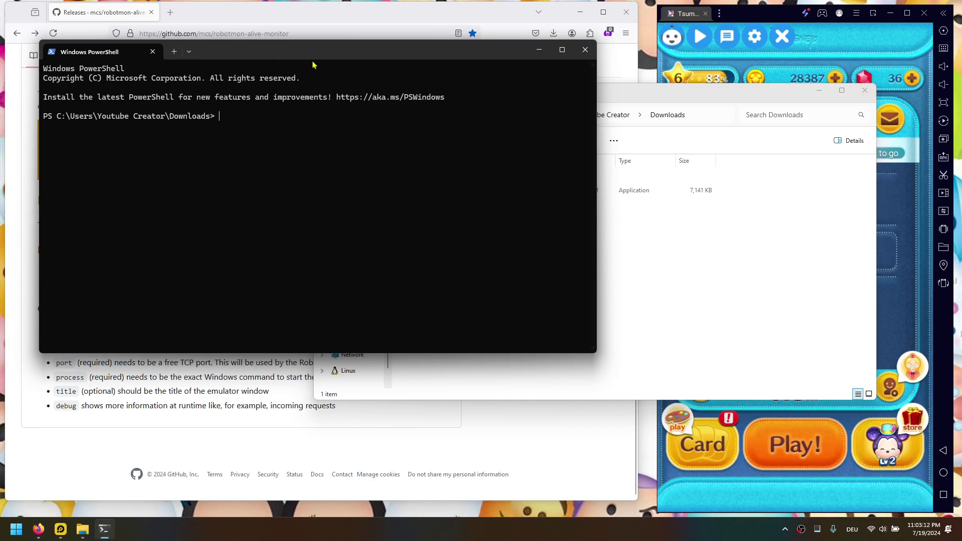
drag(311, 64, 551, 153)
click(865, 90)
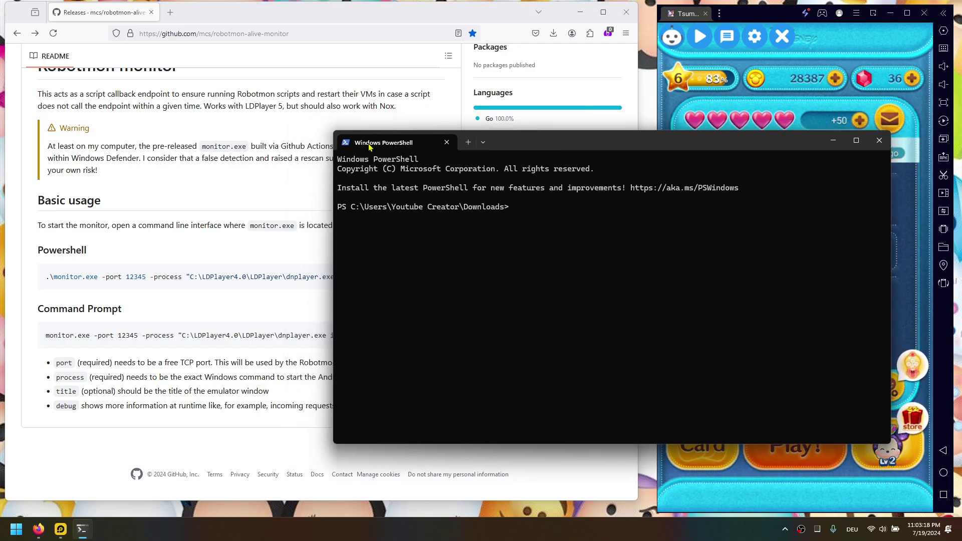
Copy the README's Powershell monitor.exe command to the clipboard.
click(62, 276)
drag(45, 279, 416, 278)
click(375, 279)
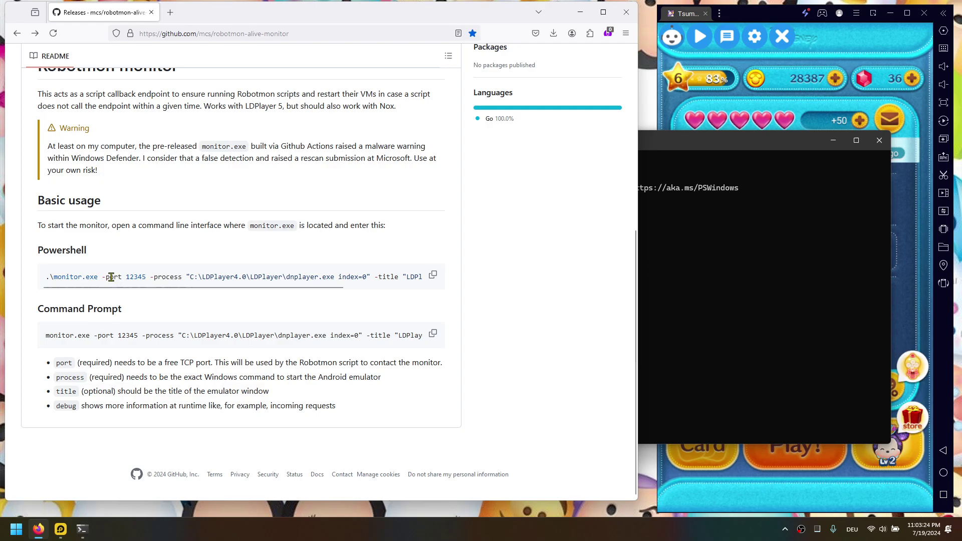
click(433, 279)
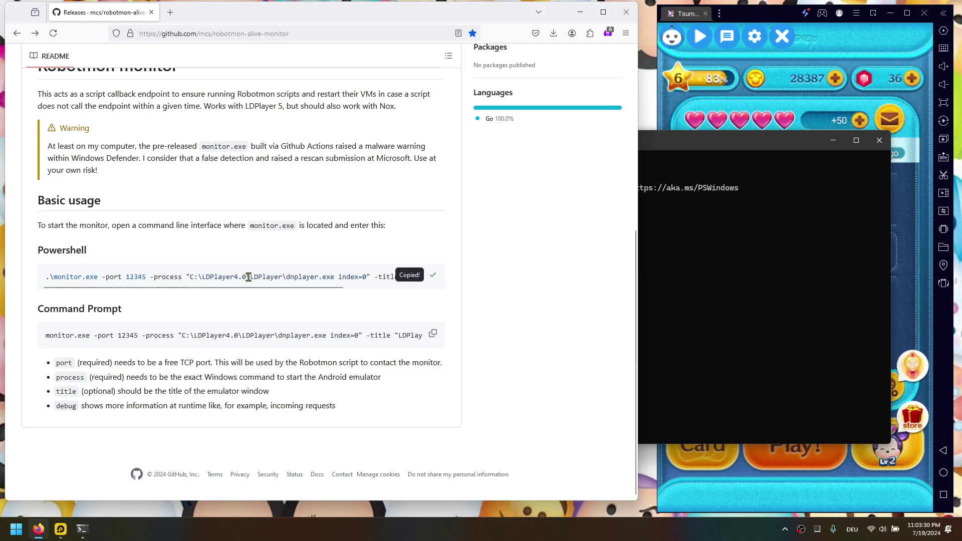
Paste the port-12345 monitor.exe command at the PowerShell prompt and close Firefox.
click(709, 234)
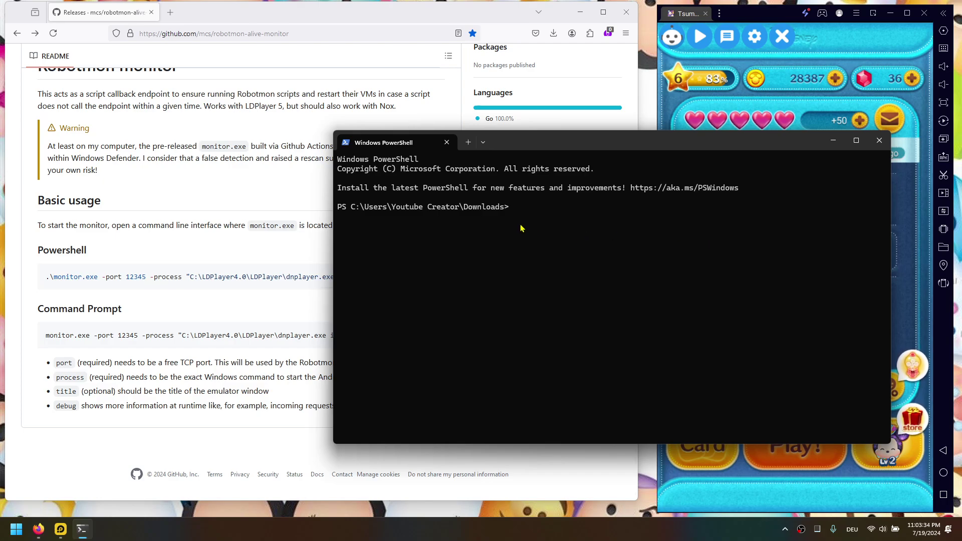
key(ctrl+v)
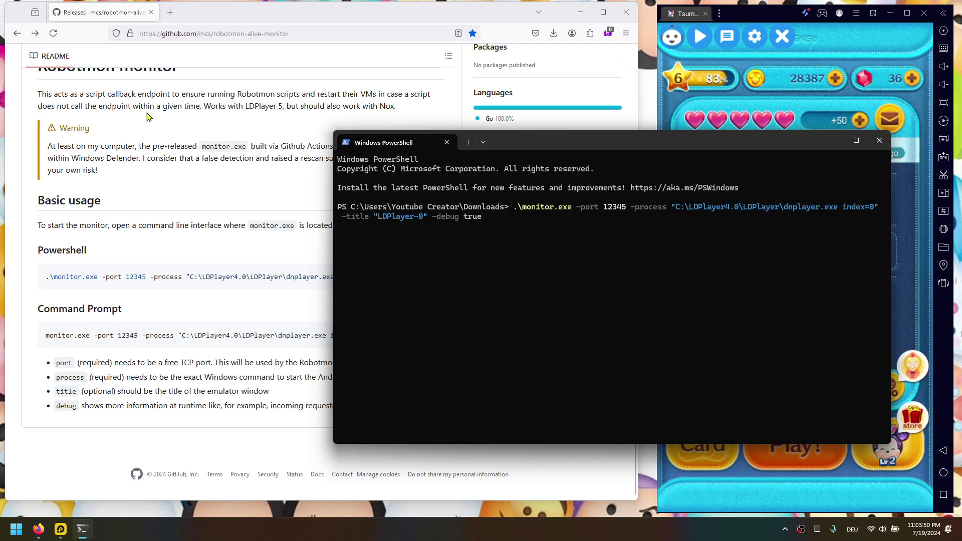
click(626, 13)
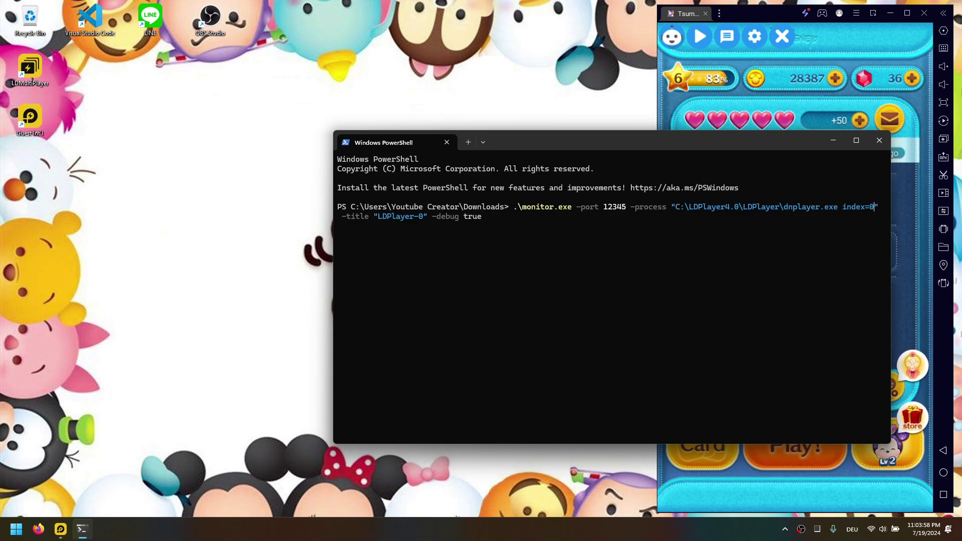
Copy the Guest Int'l shortcut's dnplayer.exe index=2 target, leaving the shortcut unchanged.
right_click(33, 126)
click(70, 282)
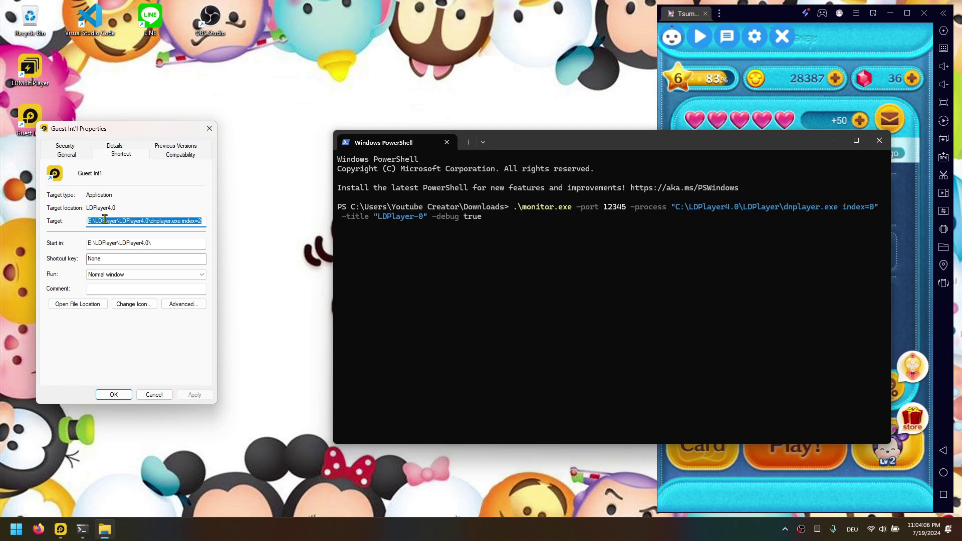
right_click(132, 221)
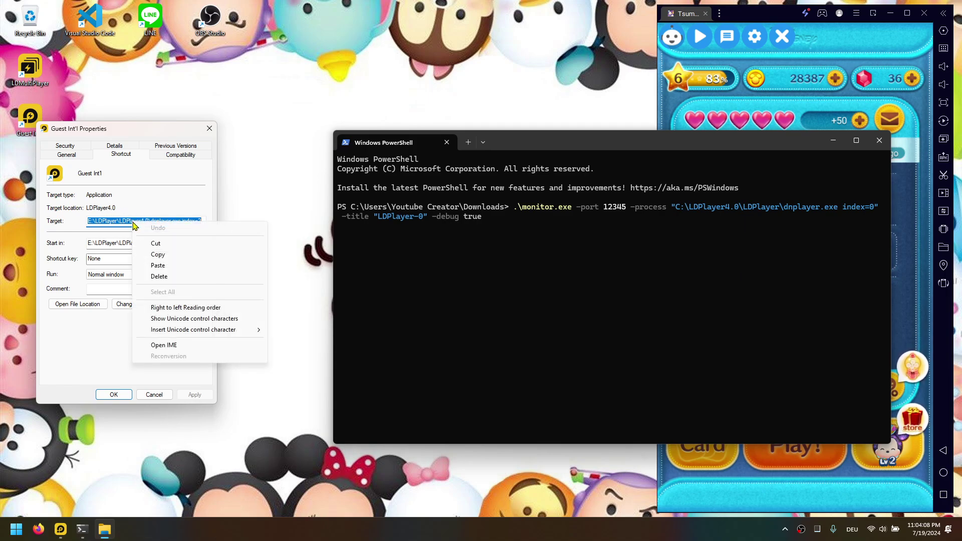
click(155, 256)
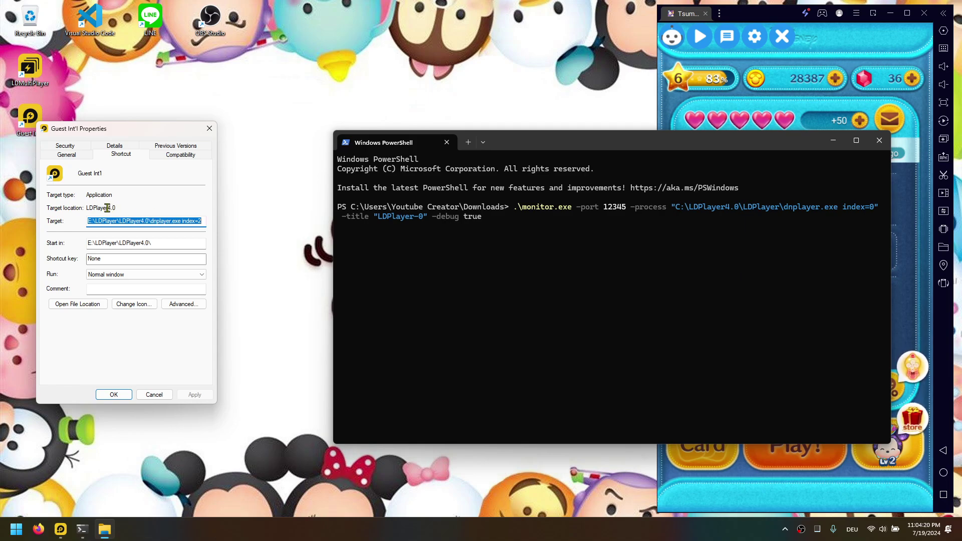
click(154, 394)
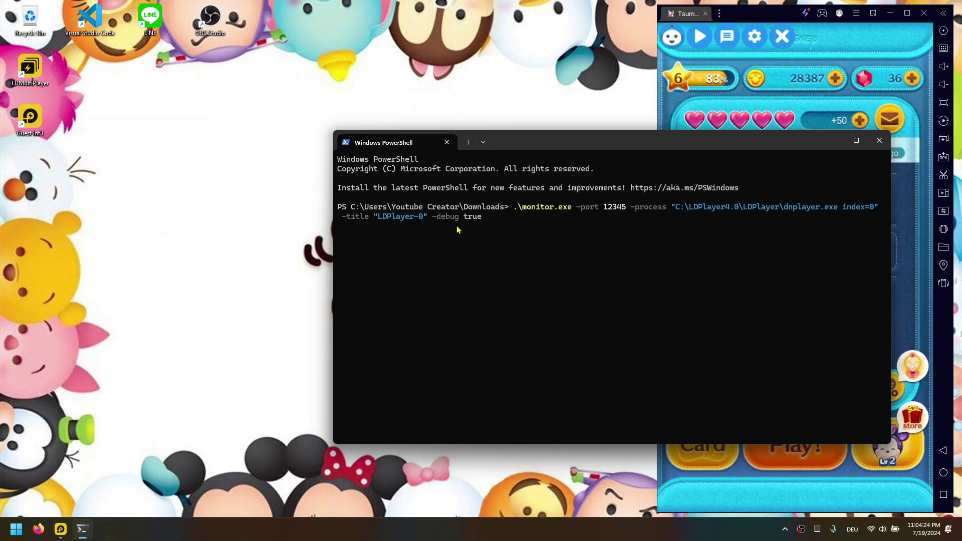
Replace the -process value with the copied dnplayer.exe index=2 launch command.
key(BackSpace)
key(BackSpace)
key(BackSpace)
key(BackSpace)
key(BackSpace)
key(BackSpace)
key(BackSpace)
key(BackSpace)
key(BackSpace)
key(BackSpace)
key(BackSpace)
key(BackSpace)
key(BackSpace)
key(BackSpace)
key(BackSpace)
key(BackSpace)
key(BackSpace)
key(BackSpace)
key(BackSpace)
key(BackSpace)
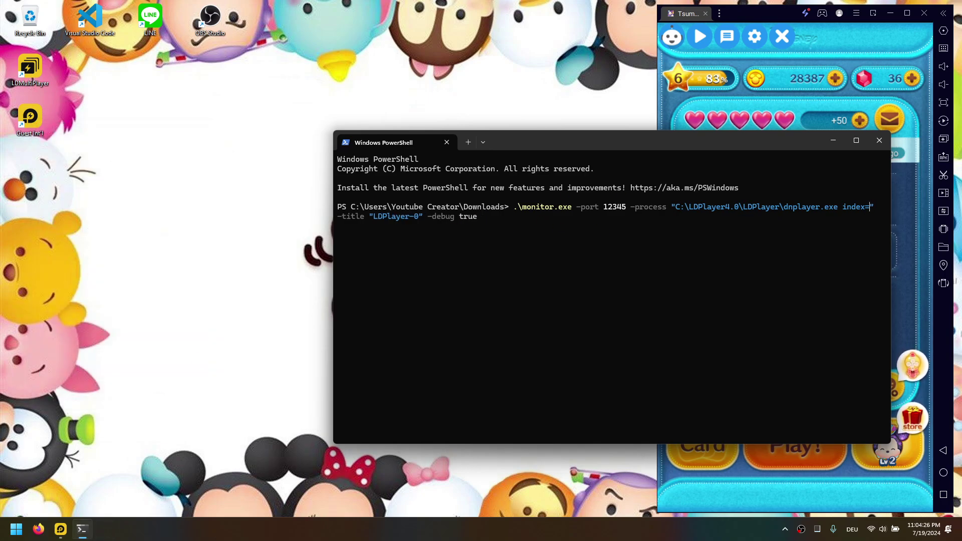
key(BackSpace)
key(BackSpace)
key(BackSpace)
key(BackSpace)
key(BackSpace)
key(BackSpace)
key(BackSpace)
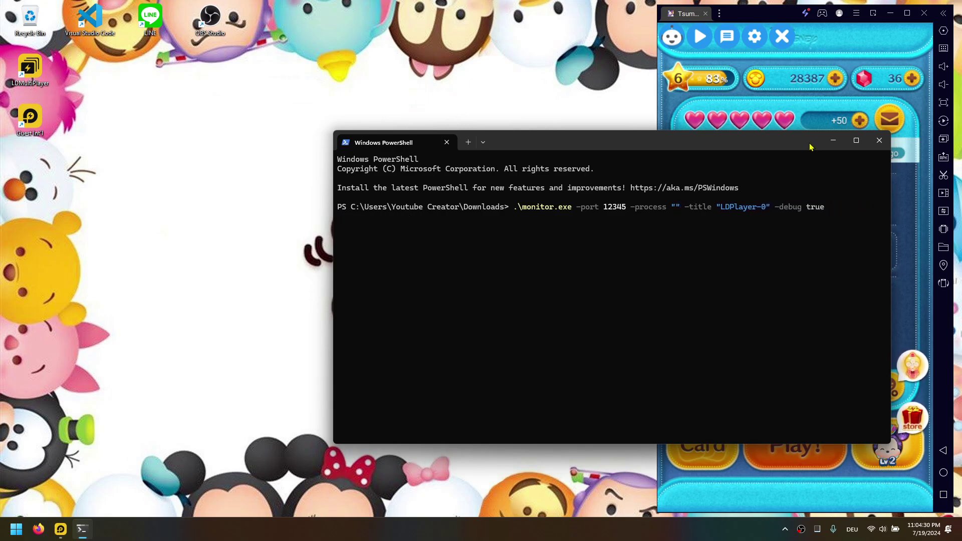
key(ctrl+v)
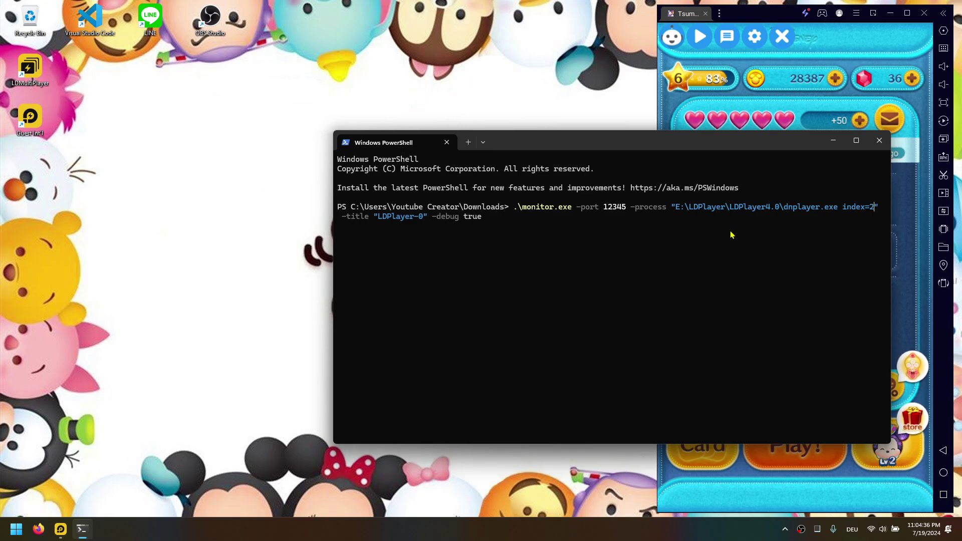
Empty the LDPlayer-0 -title value and launch LDMultiPlayer.
key(Right)
key(Right)
key(Right)
key(Right)
key(Right)
key(Right)
key(Right)
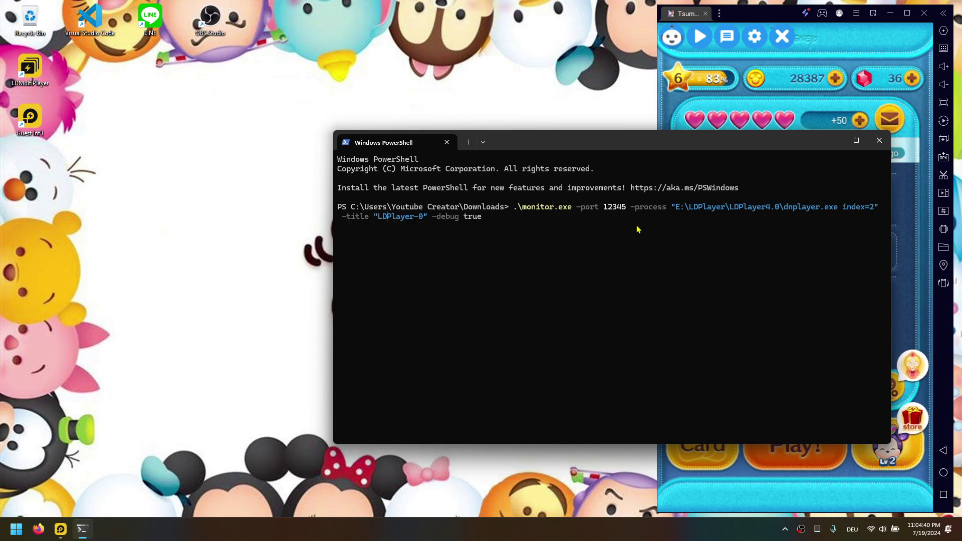
key(Right)
key(Right)
key(Right)
key(Right)
key(Right)
key(Right)
key(Right)
key(Right)
key(BackSpace)
key(BackSpace)
key(BackSpace)
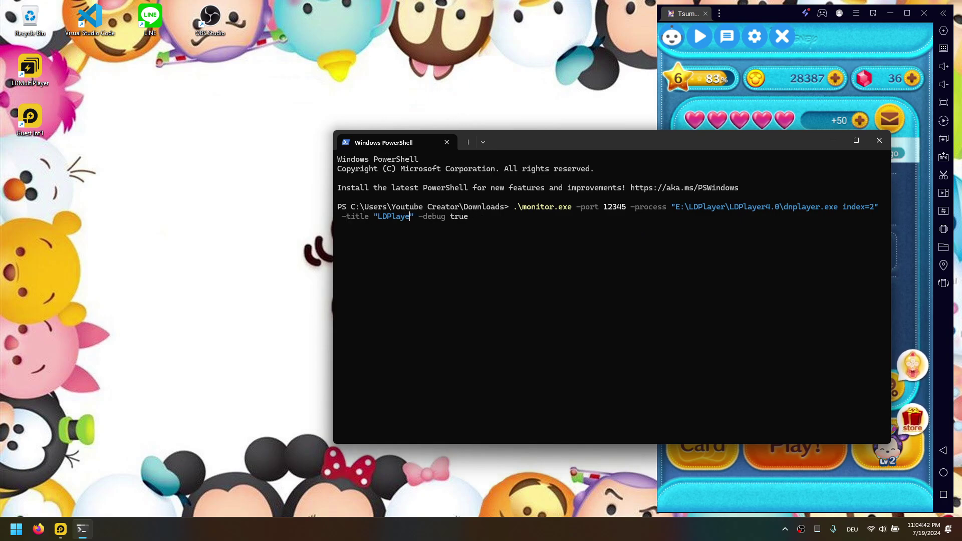
key(BackSpace)
key(BackSpace)
key(BackSpace)
key(BackSpace)
key(BackSpace)
key(BackSpace)
key(BackSpace)
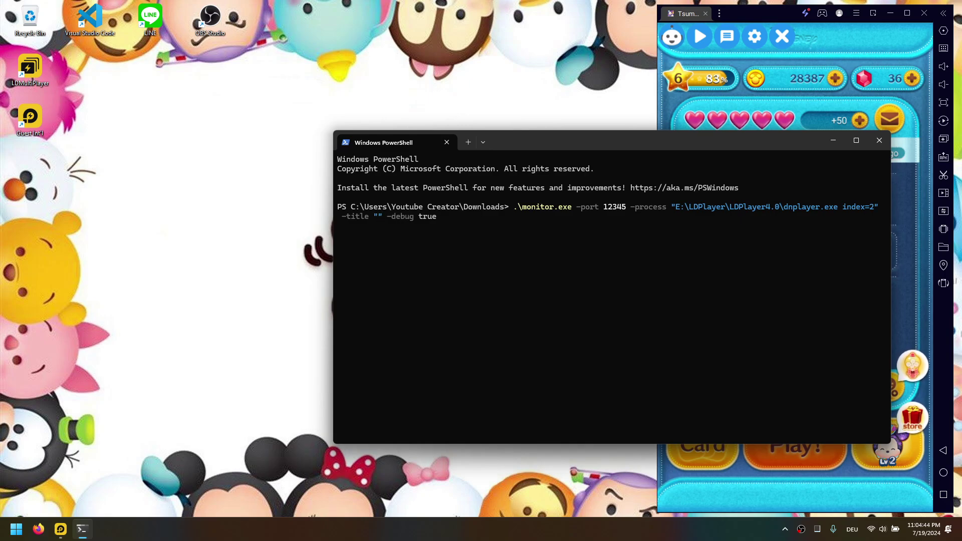
double_click(30, 67)
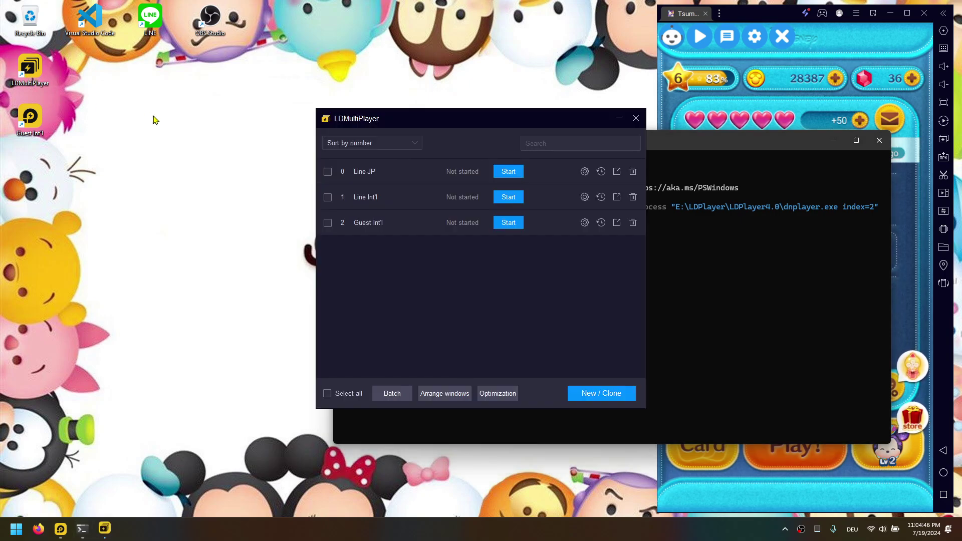
Start the Guest Int'l instance and copy its name from LDMultiPlayer.
click(508, 223)
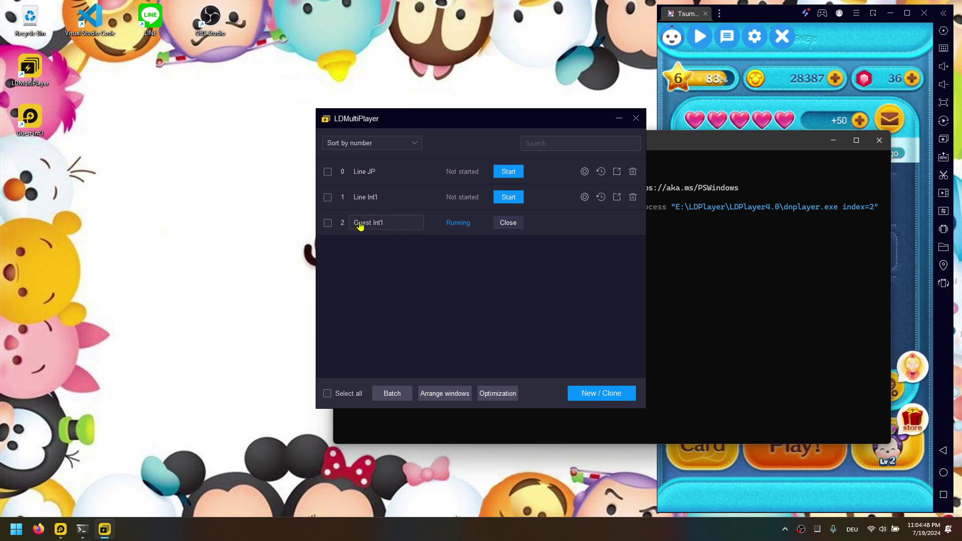
double_click(397, 226)
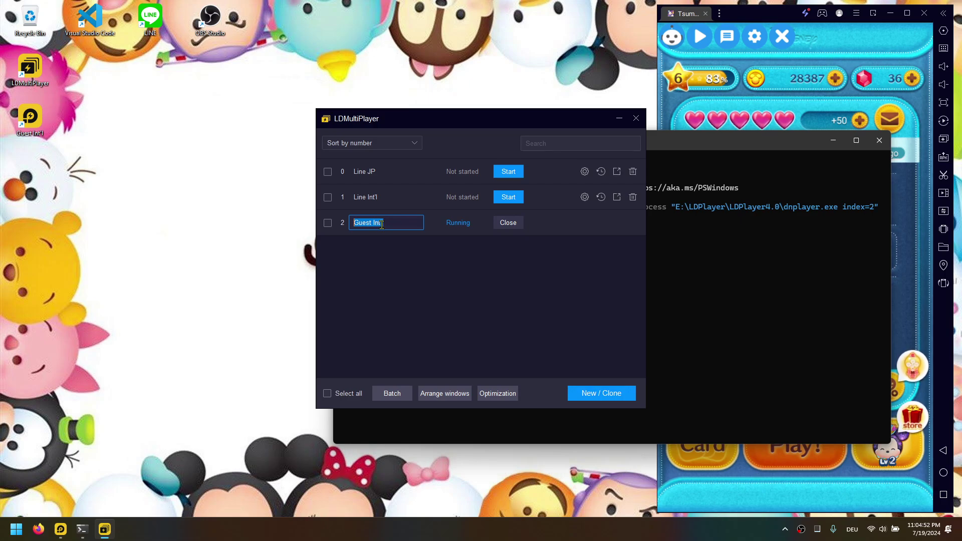
right_click(379, 226)
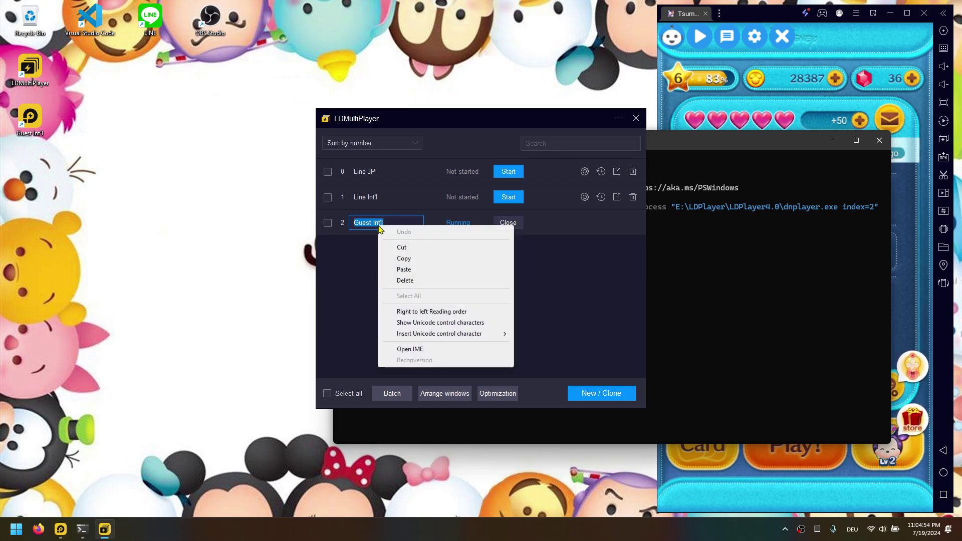
click(403, 259)
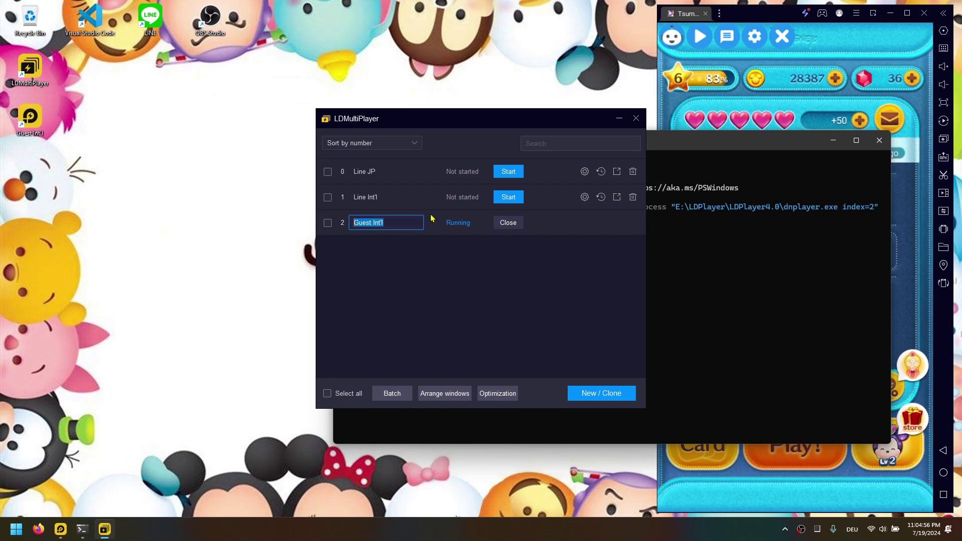
key(Return)
click(636, 118)
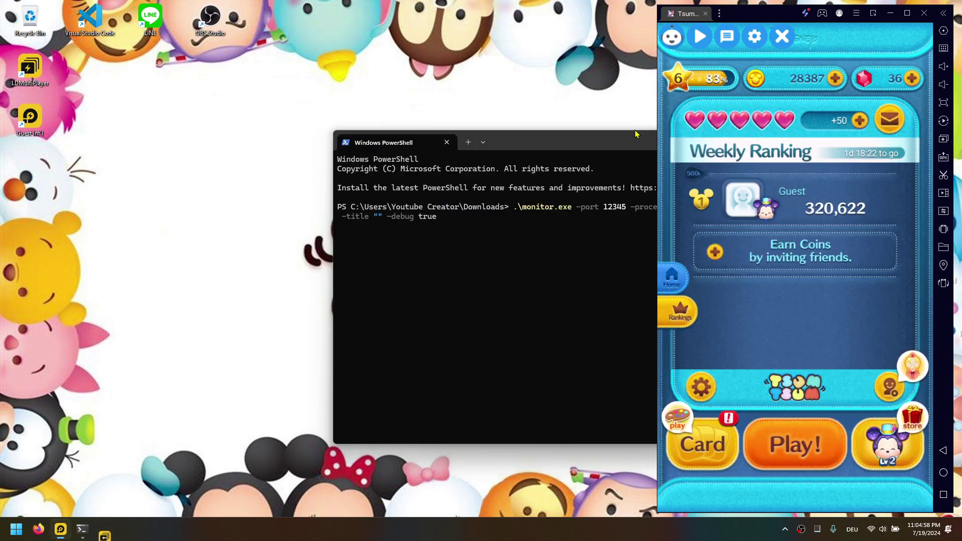
Paste "Guest Int'l" into the command's empty -title quotes.
click(532, 191)
drag(532, 145, 379, 114)
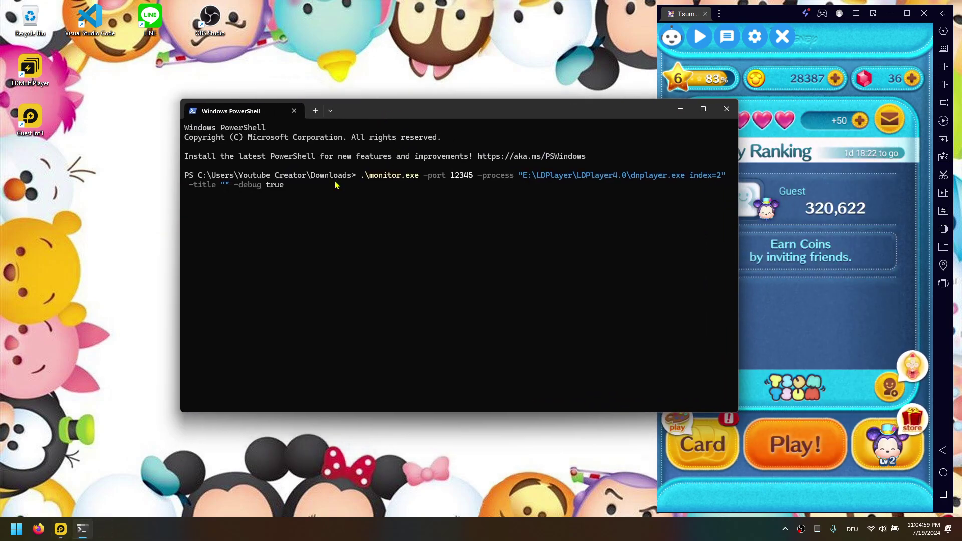
right_click(225, 188)
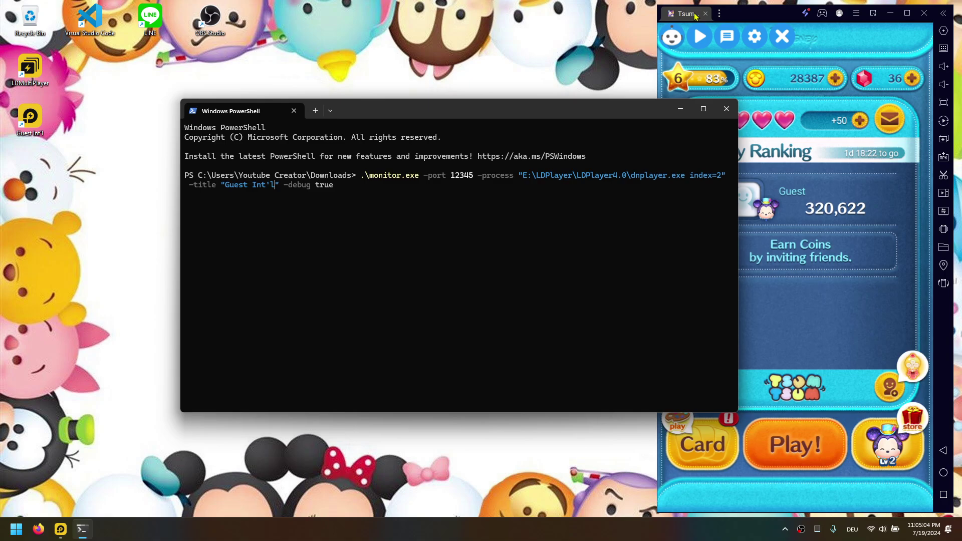
Exit the running LDPlayer emulator, keeping PowerShell with the prepared command.
click(687, 16)
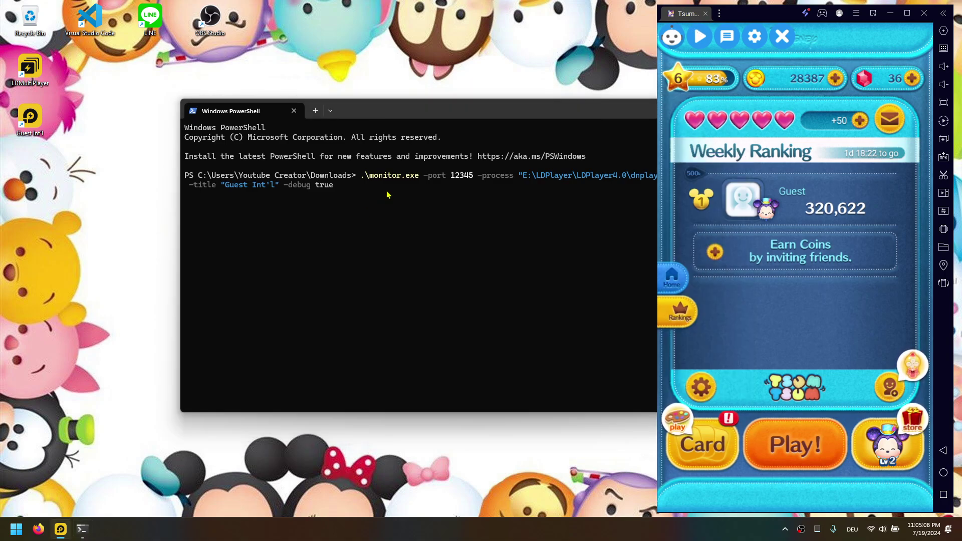
click(316, 229)
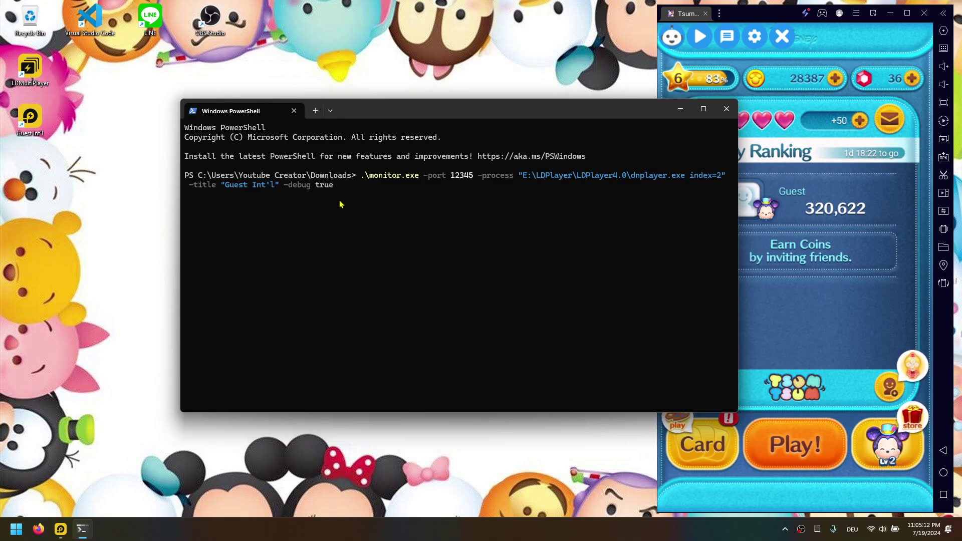
click(924, 15)
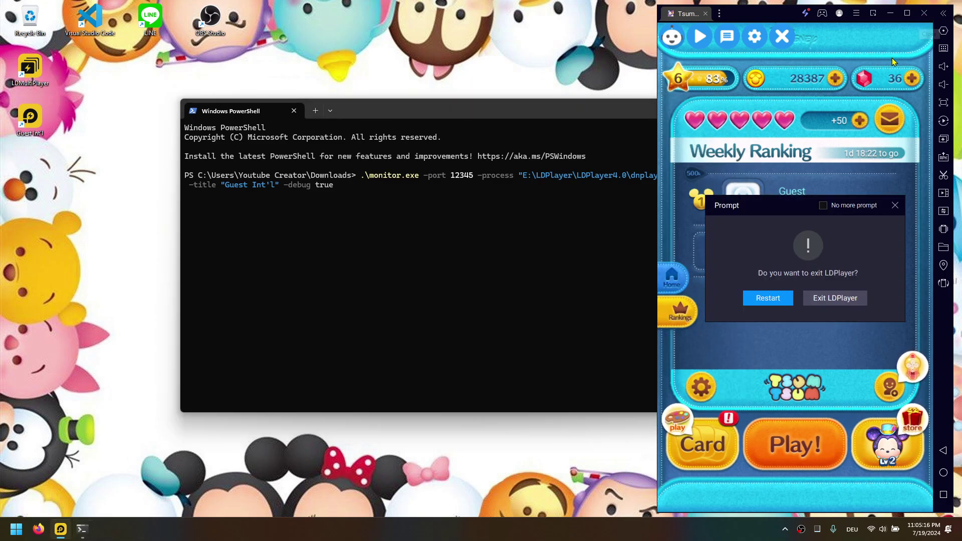
click(834, 297)
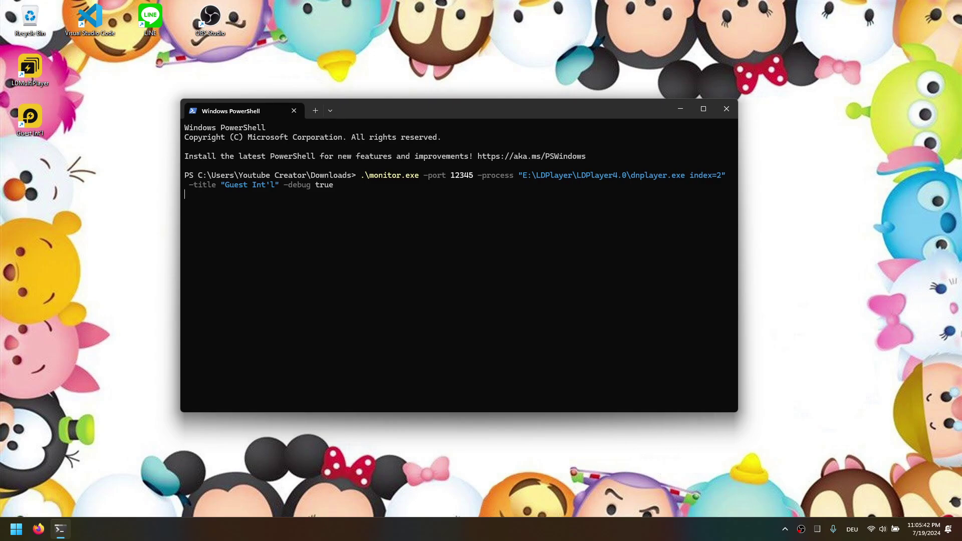
Run the monitor.exe command and allow it through the Windows firewall.
key(Return)
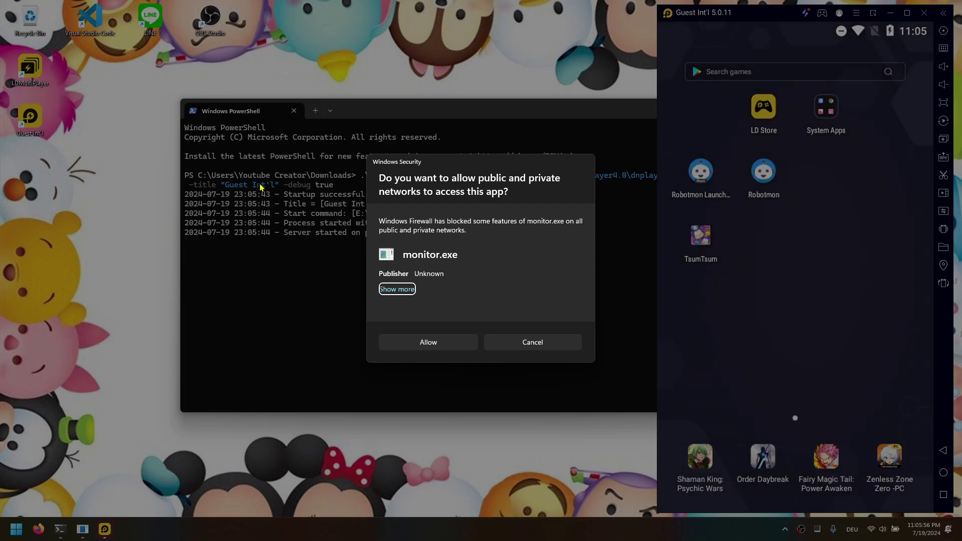
click(428, 342)
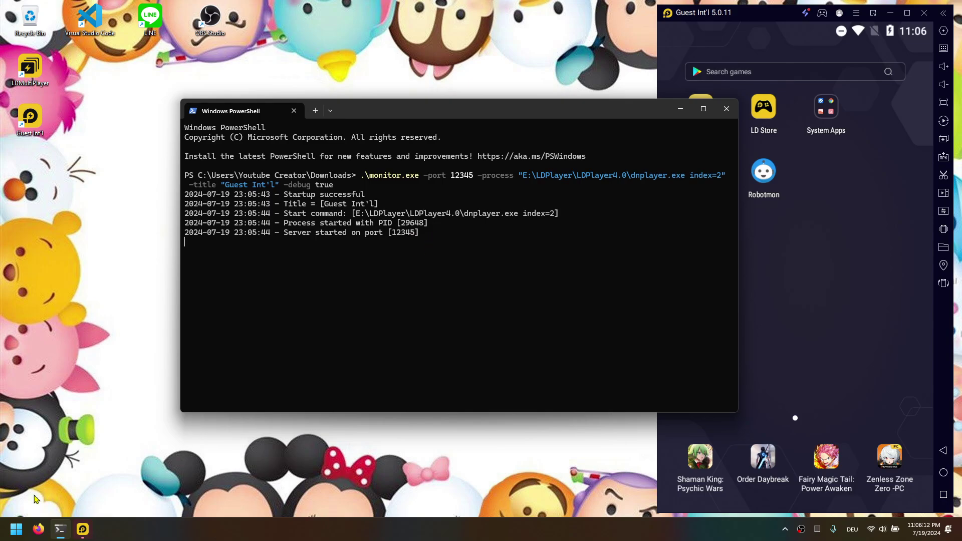
Load localhost:12345 in Firefox to get OK, then view the received GET log in PowerShell.
click(38, 528)
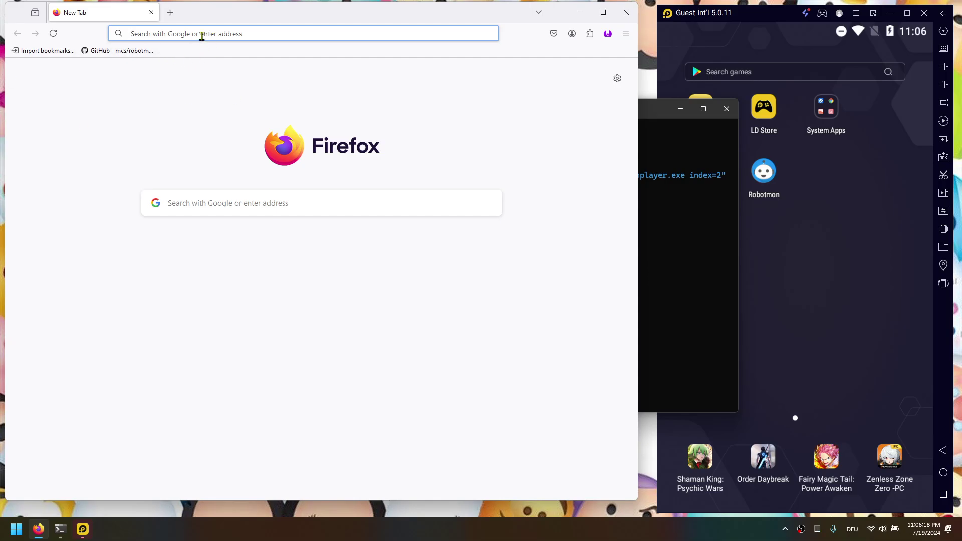
text(localhosst)
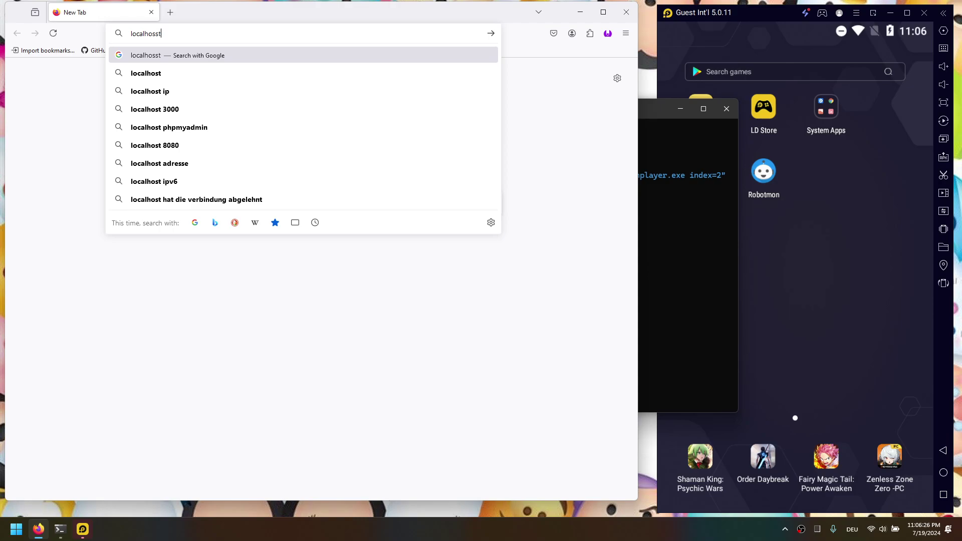
key(Down)
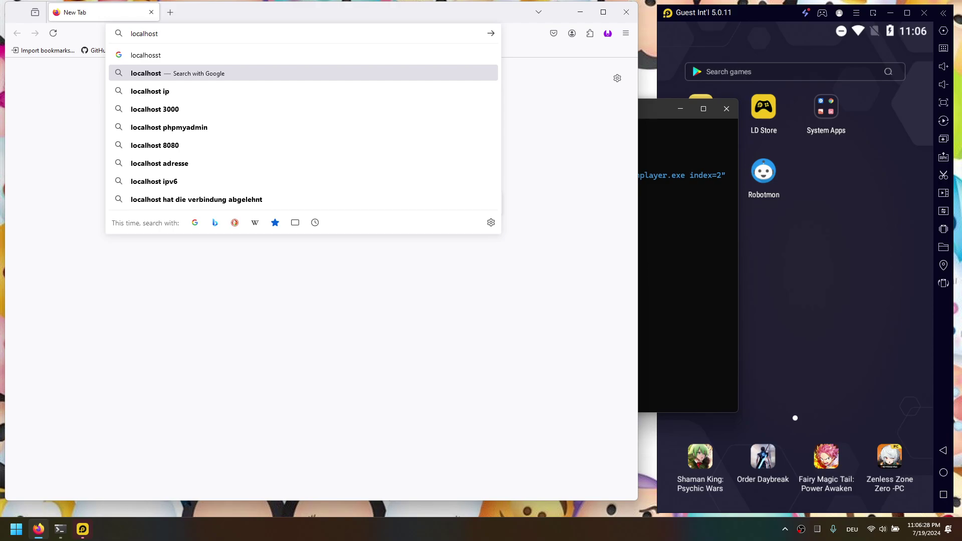
text(:)
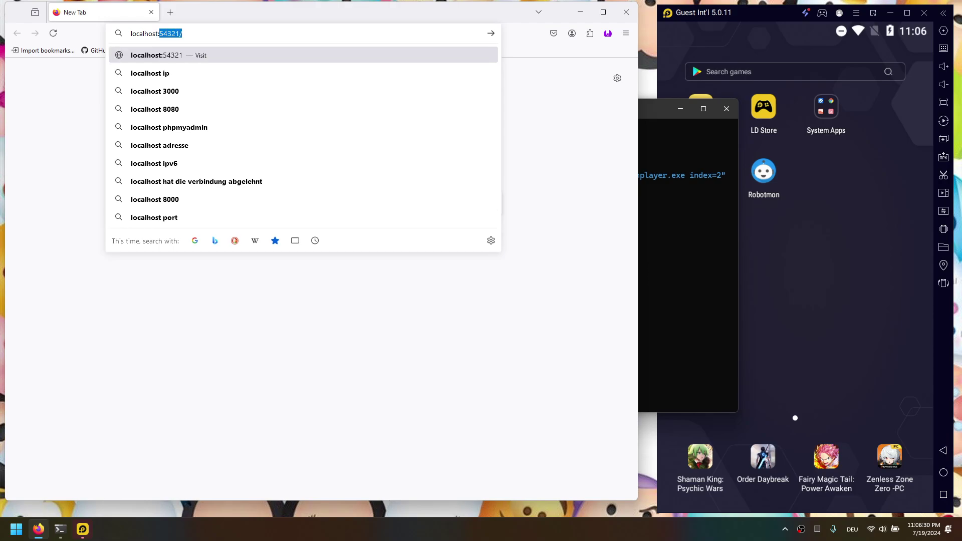
text(12345)
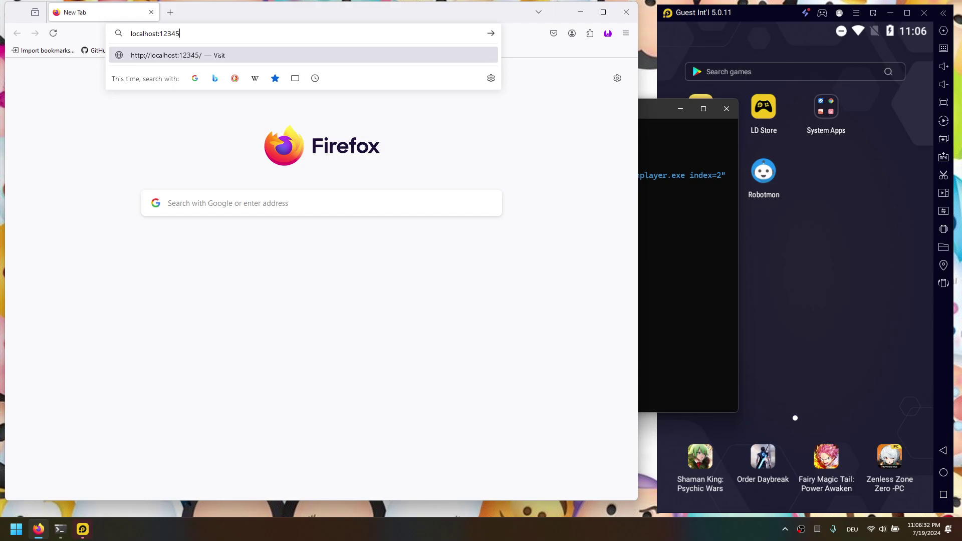
key(Return)
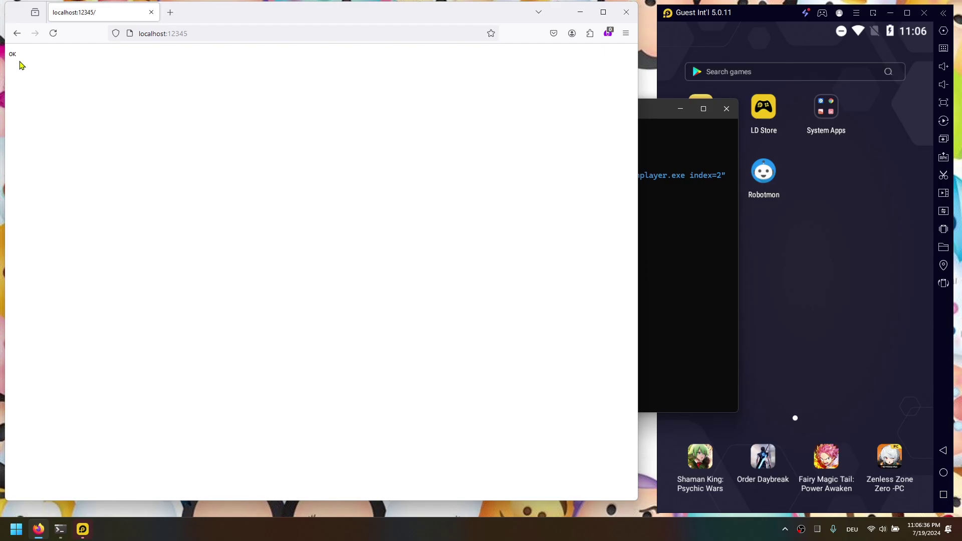
click(674, 257)
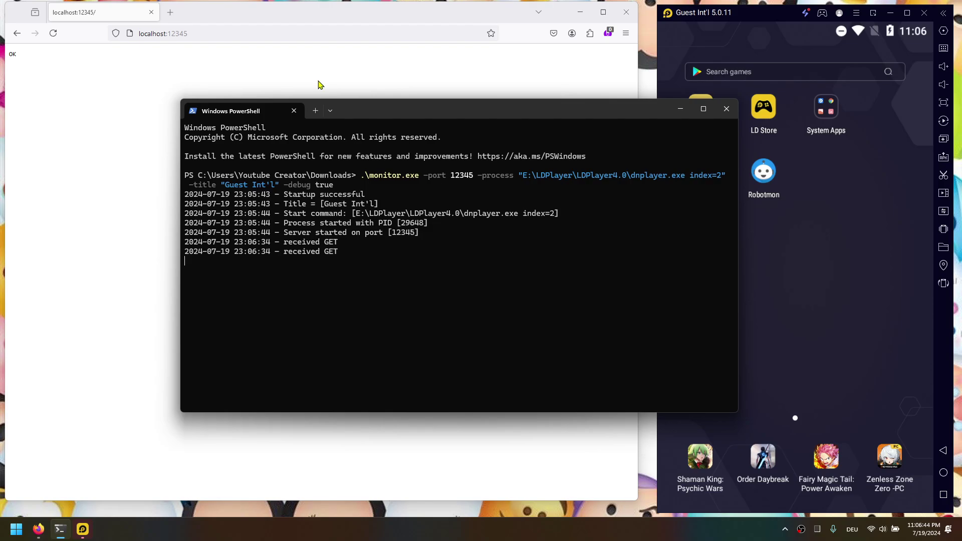
Close Firefox, briefly select the last 'received GET' log line, and move the console left.
click(626, 11)
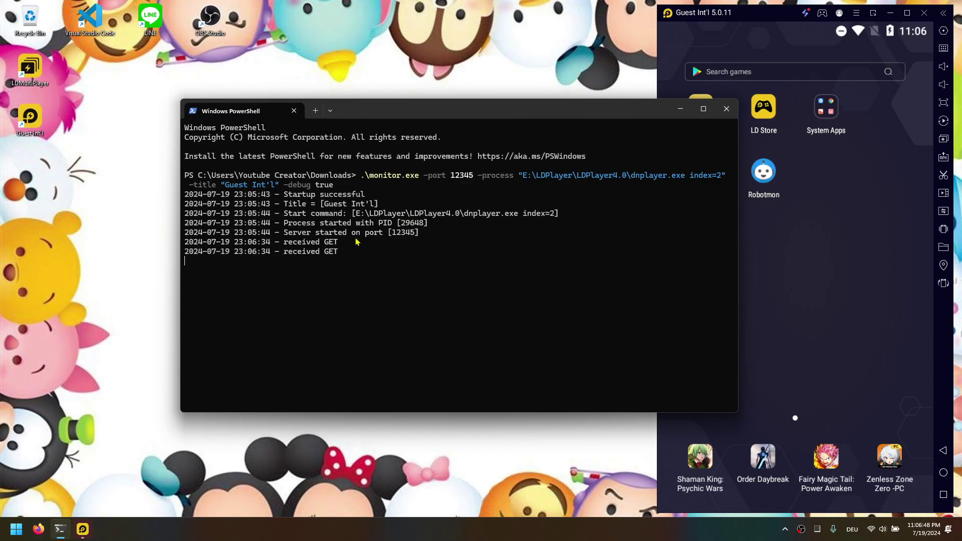
drag(288, 245, 341, 257)
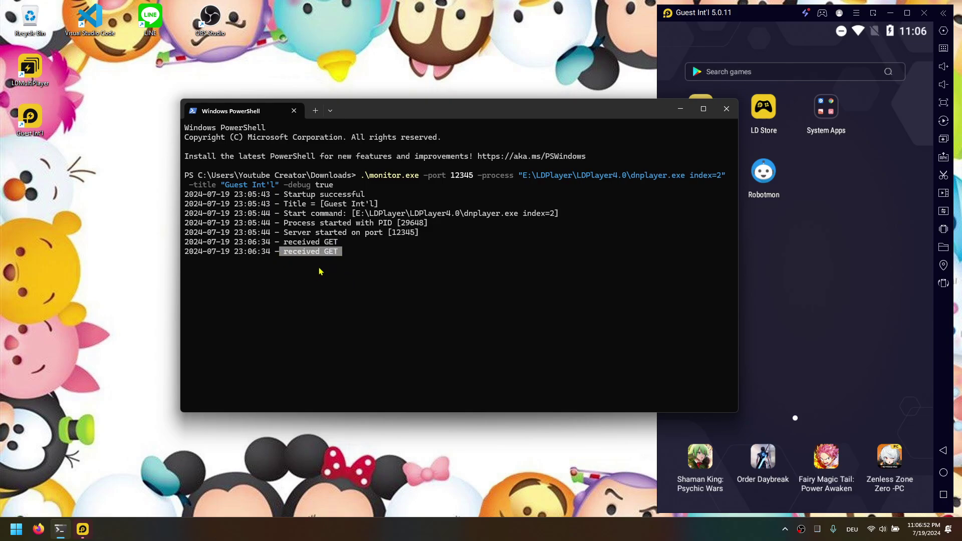
click(320, 264)
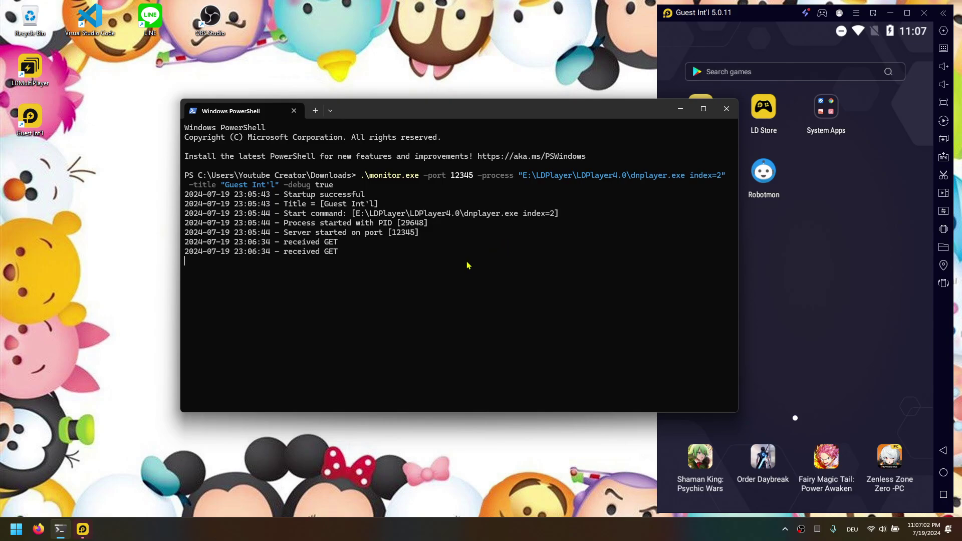
drag(515, 115, 436, 126)
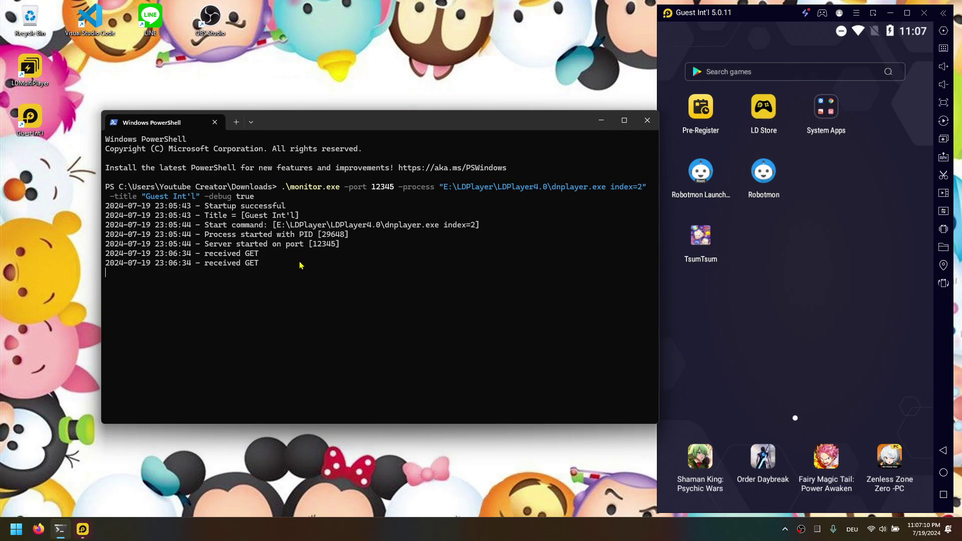
Stop monitor.exe with Ctrl+C, run ipconfig, and open the emulator's System Apps folder.
key(ctrl+c)
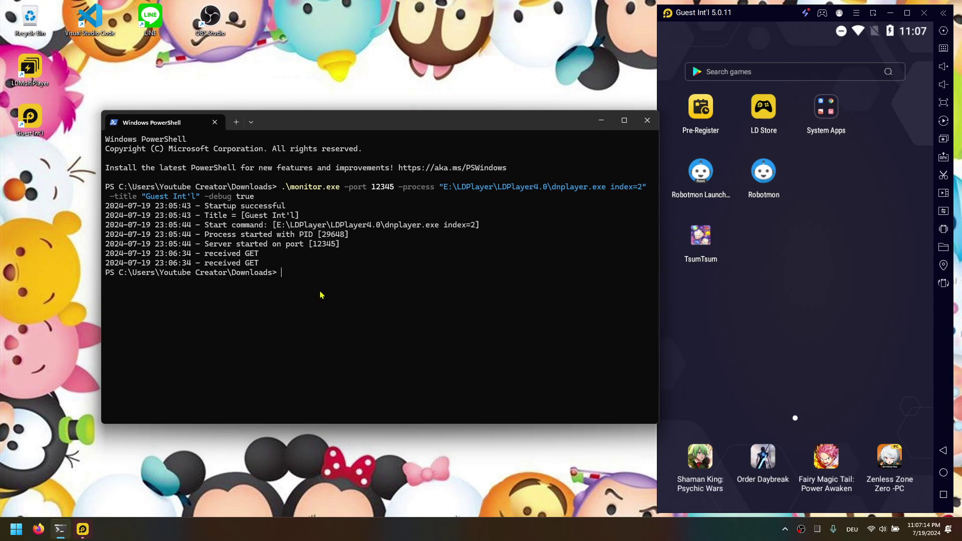
text(ipconfig)
key(Return)
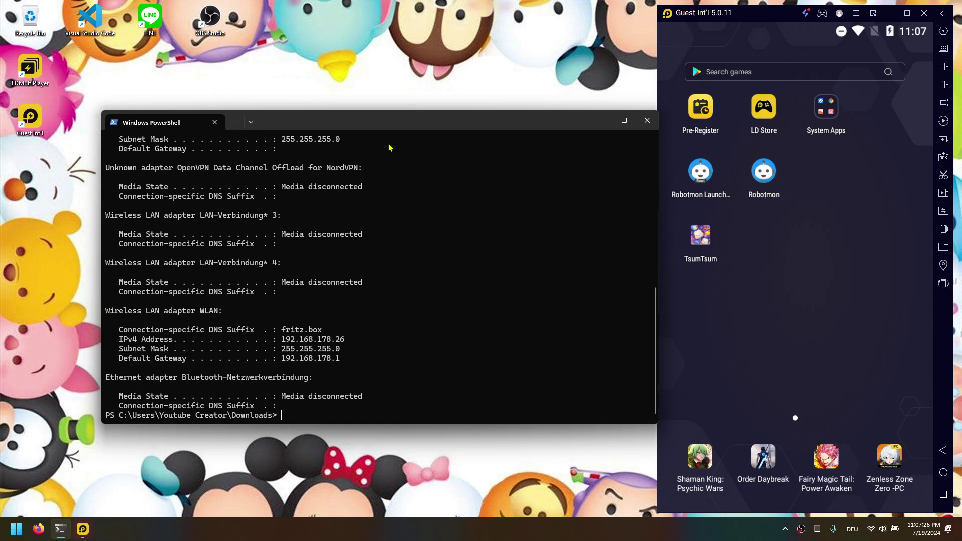
click(821, 120)
Launch Chrome in the emulator, copy IPv4 192.168.178.26, and recall the earlier monitor.exe command.
click(826, 146)
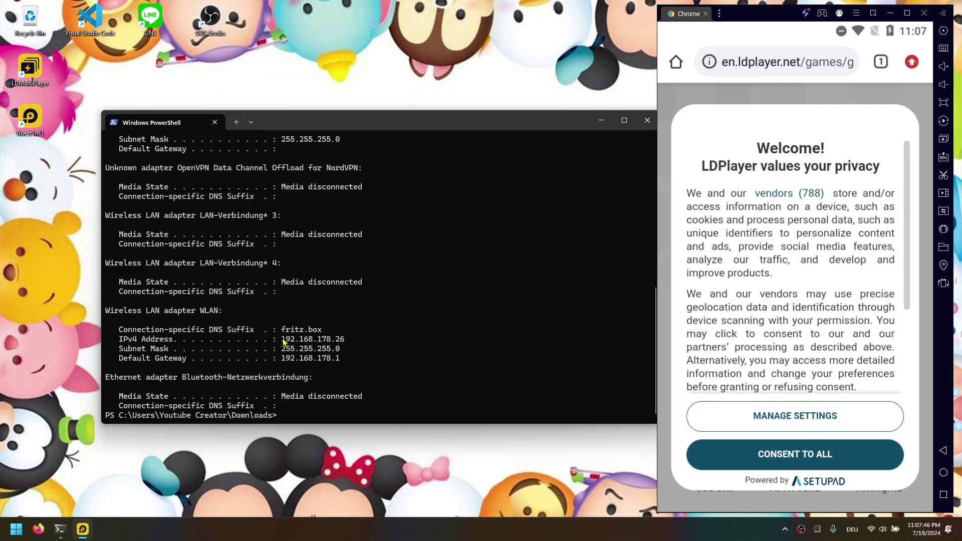
drag(282, 340, 343, 346)
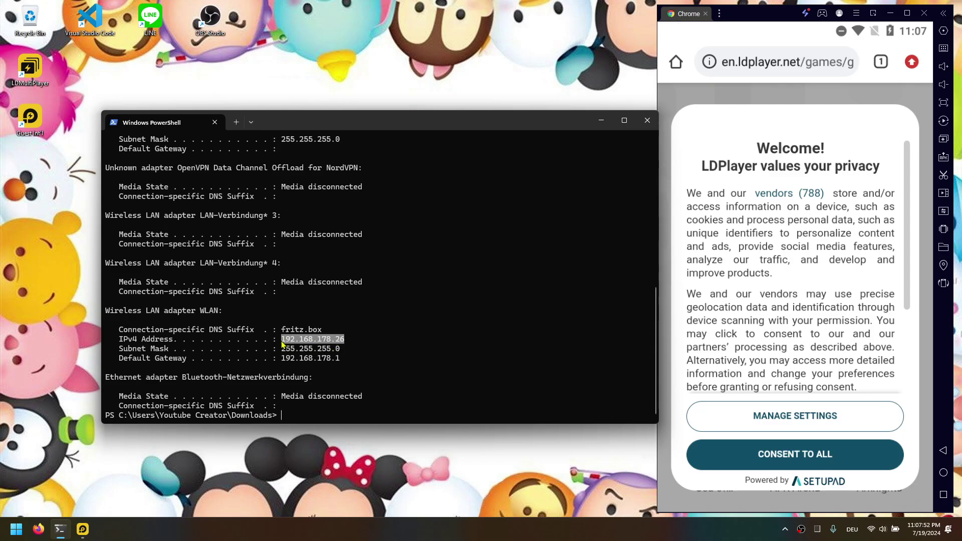
right_click(319, 342)
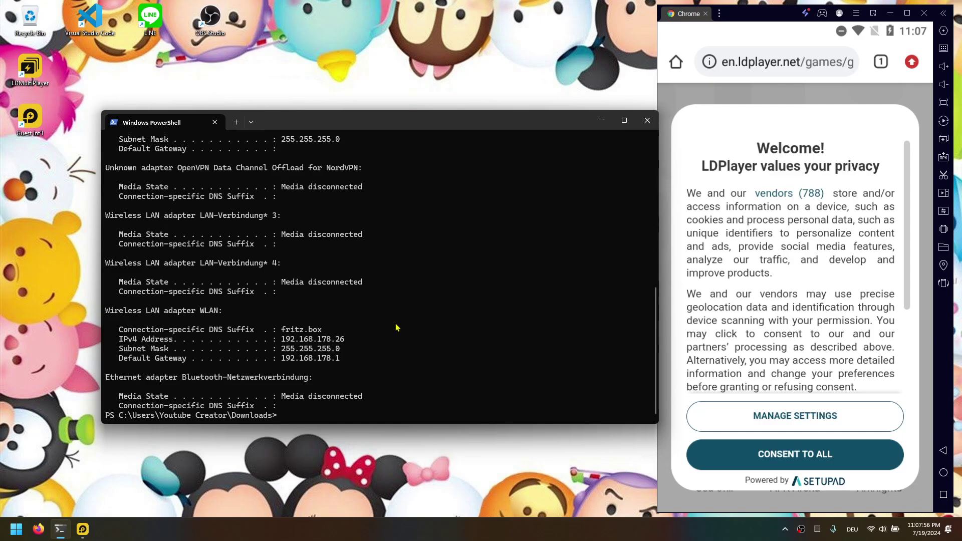
key(Up)
key(Up)
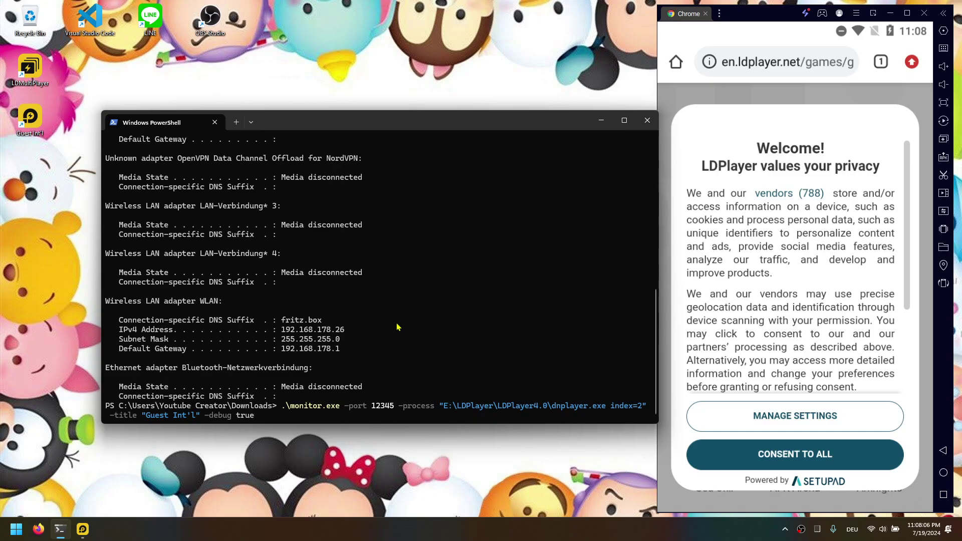
Rerun the recalled monitor.exe command for Guest Int'l on port 12345 with -debug true.
key(Return)
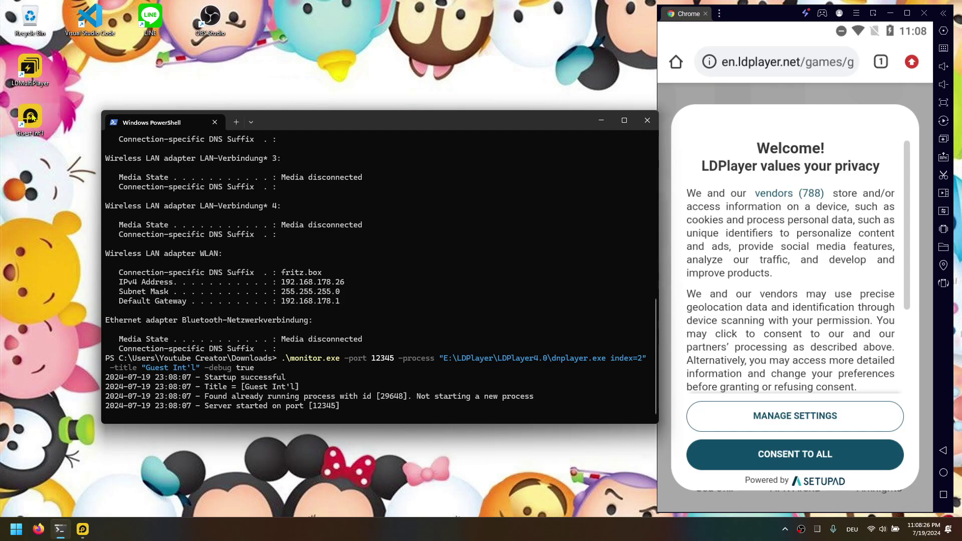
double_click(30, 68)
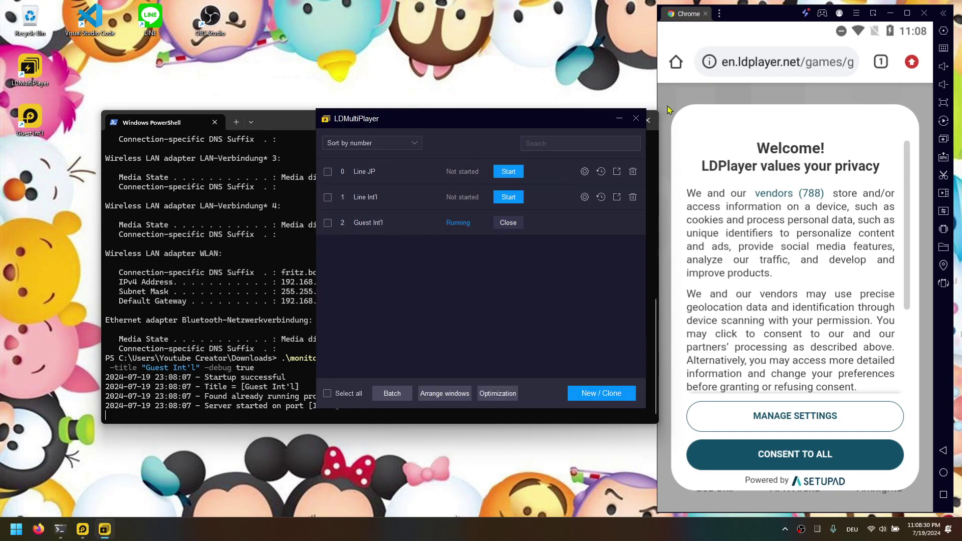
click(635, 118)
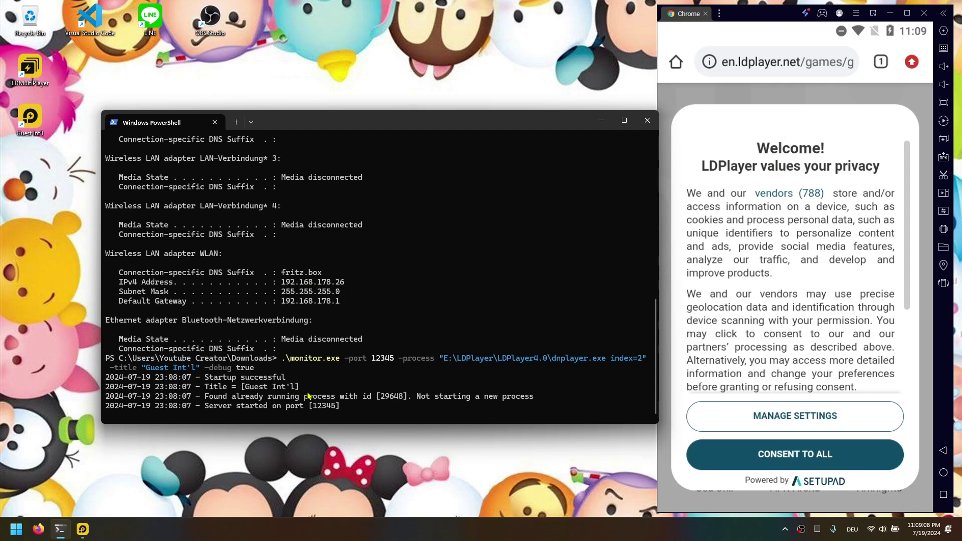
Open 192.168.178.26:12345 in the emulator's Chrome using the copied IP address.
click(773, 64)
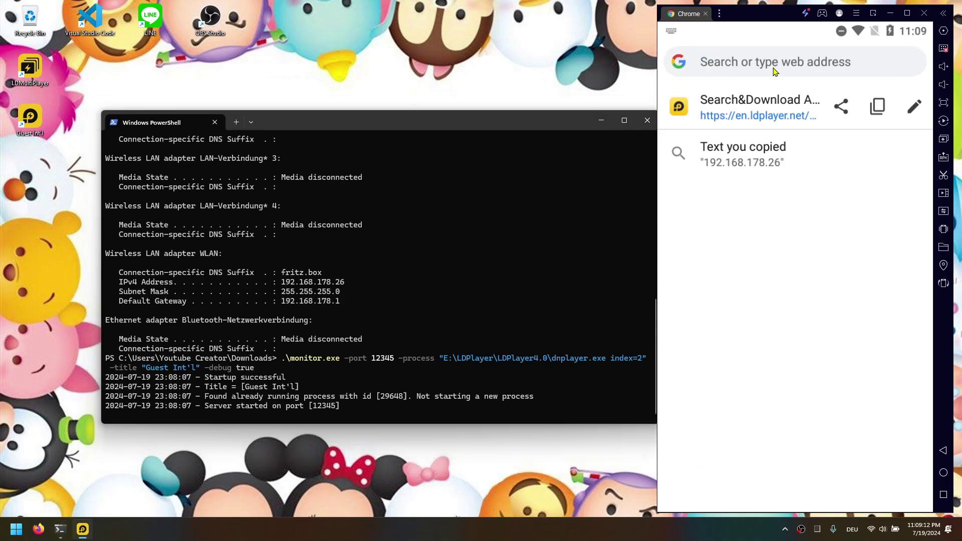
click(761, 156)
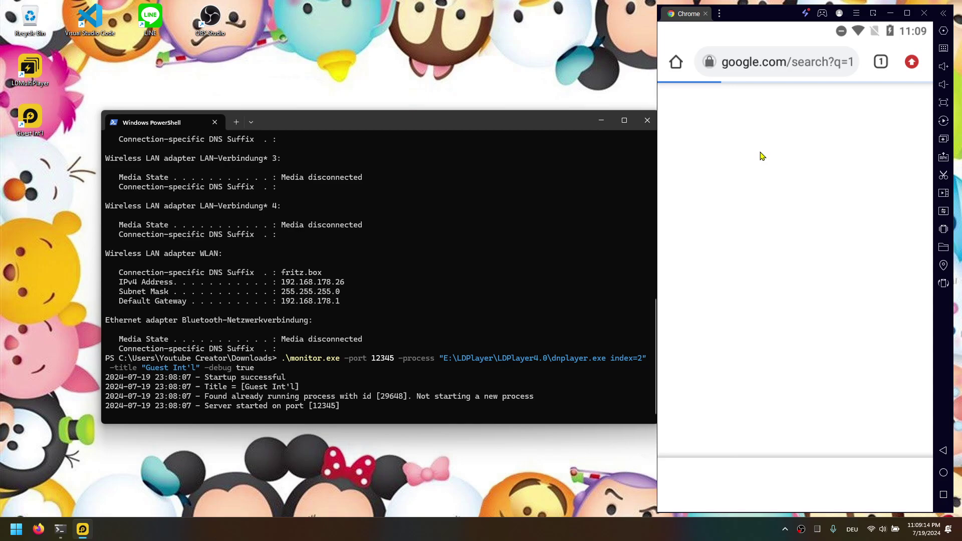
click(767, 72)
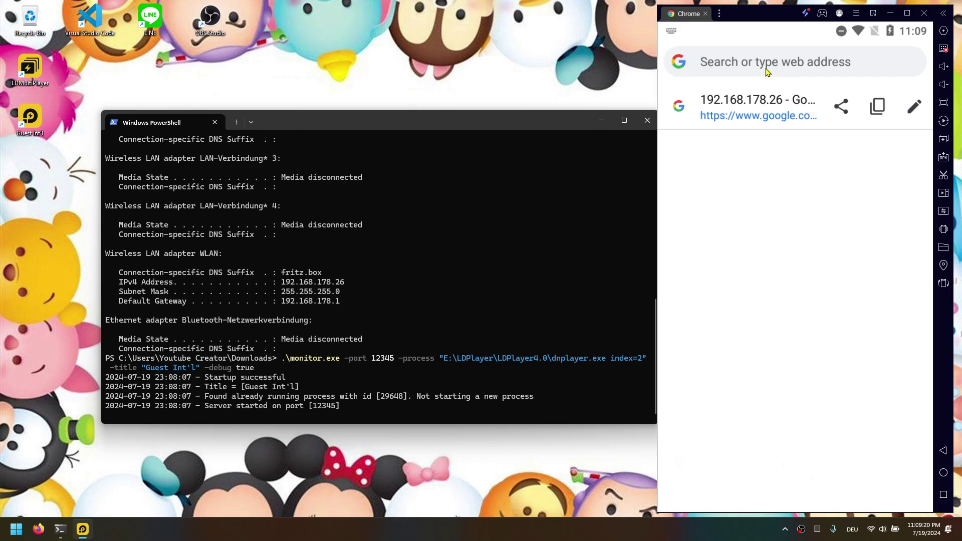
key(ctrl+v)
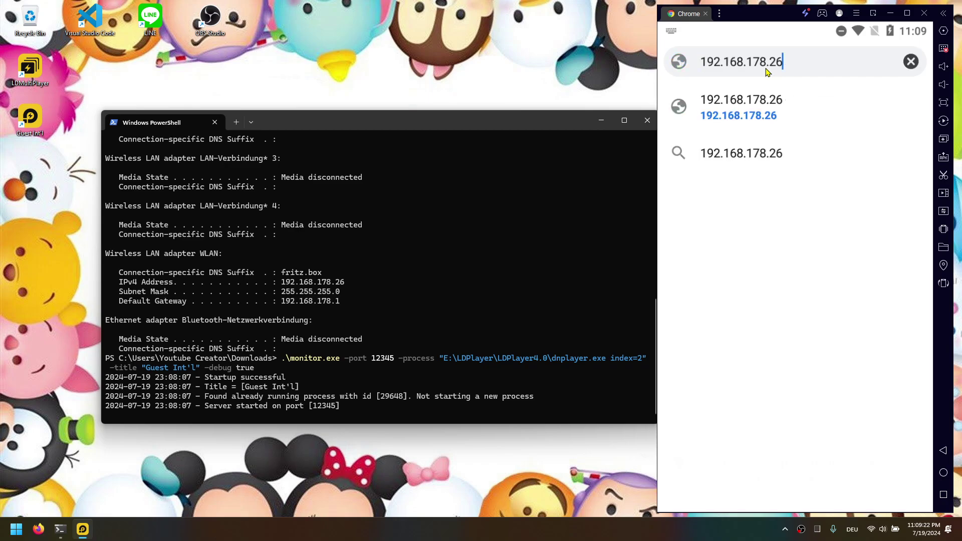
text(:12345)
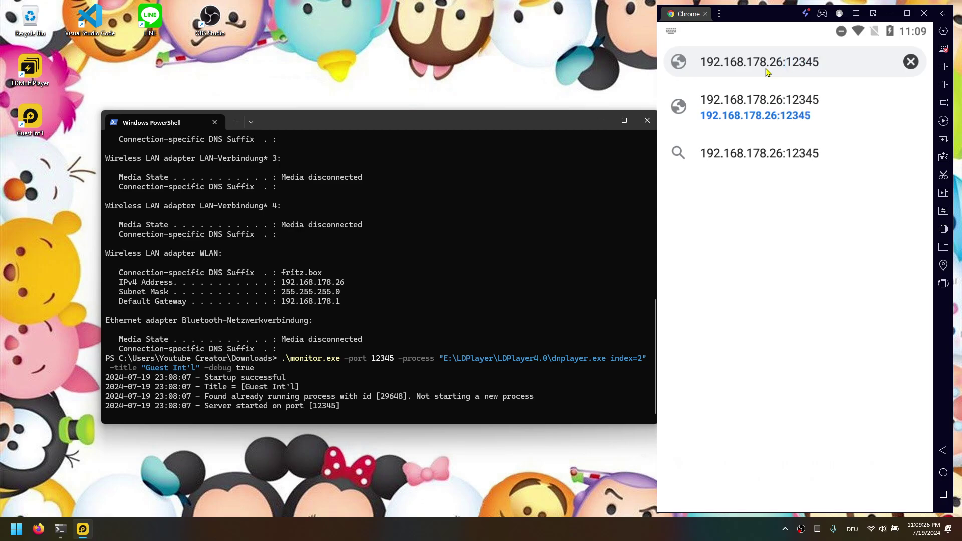
key(Return)
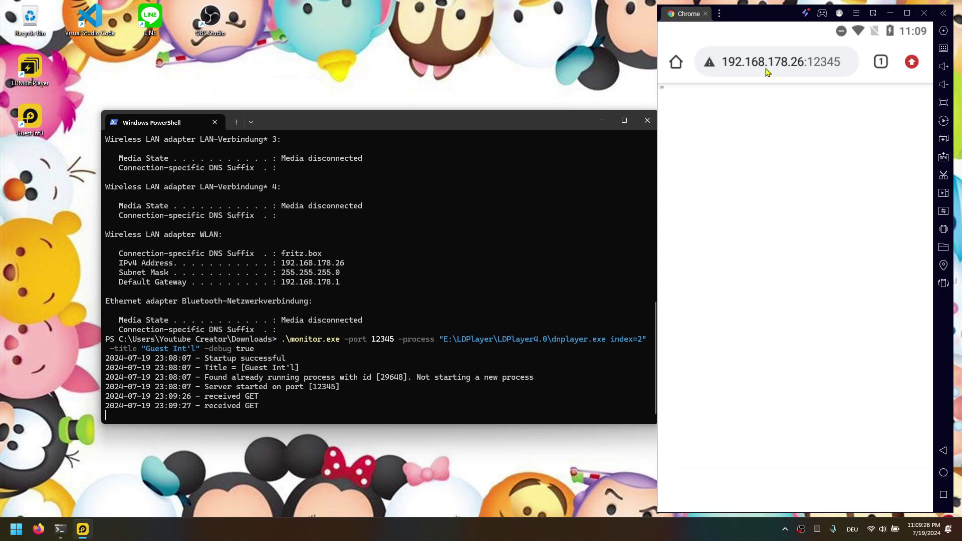
Zoom in on the page to read the server's OK response.
double_click(736, 171)
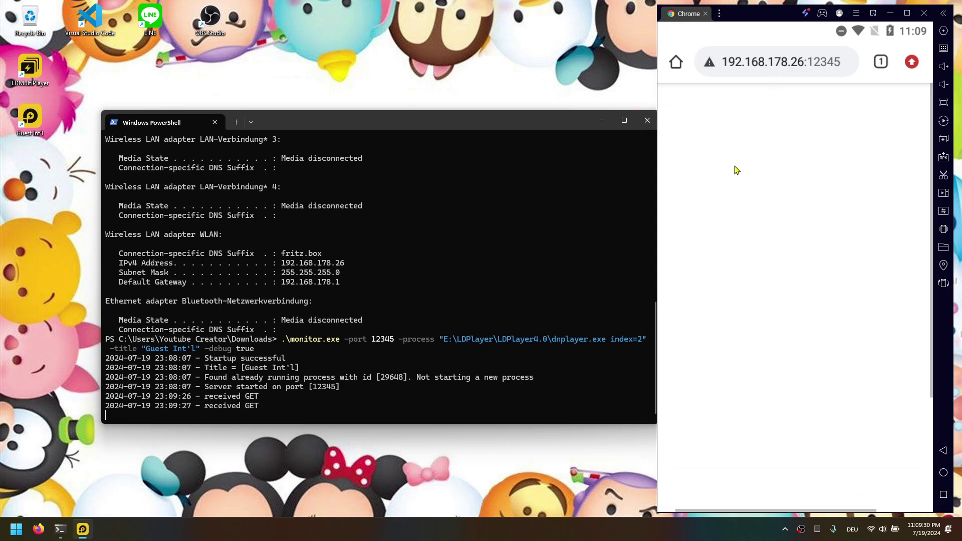
double_click(728, 163)
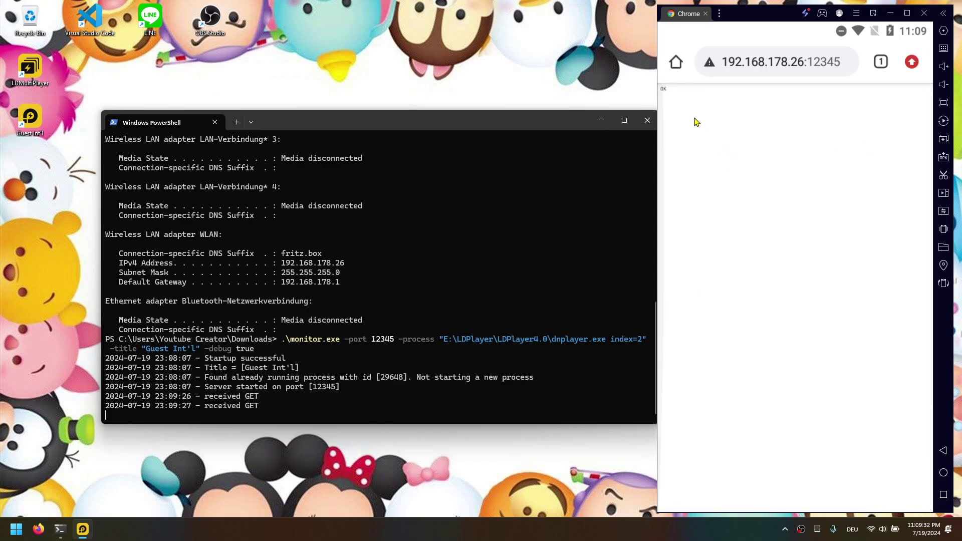
double_click(699, 146)
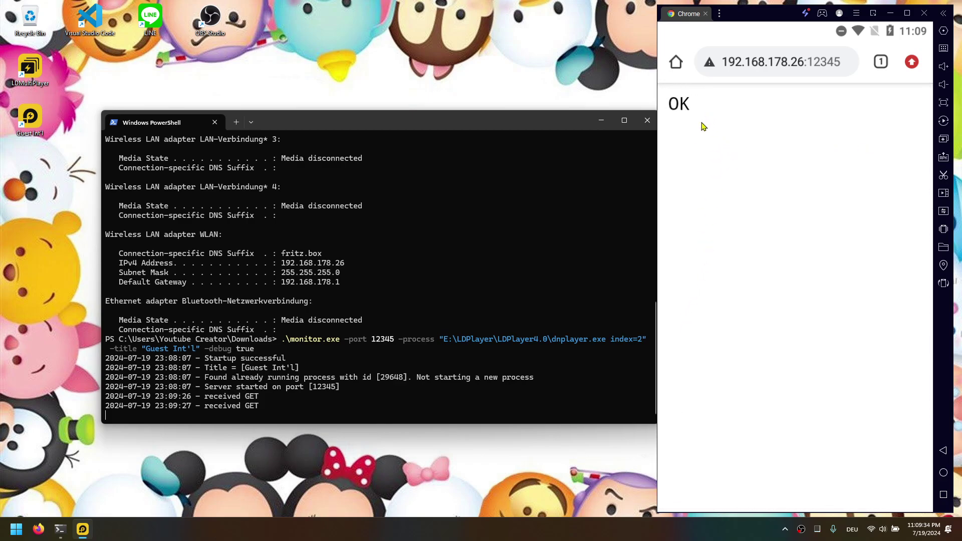